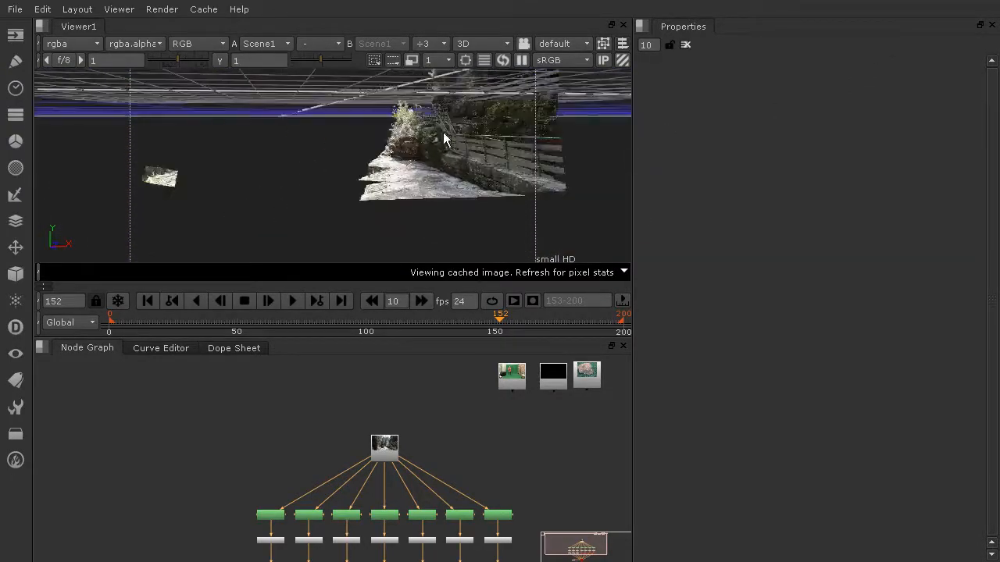
Insert a Transform node between Premult5 and Card5.
left_click_drag(191, 247, 242, 197, "ctrl")
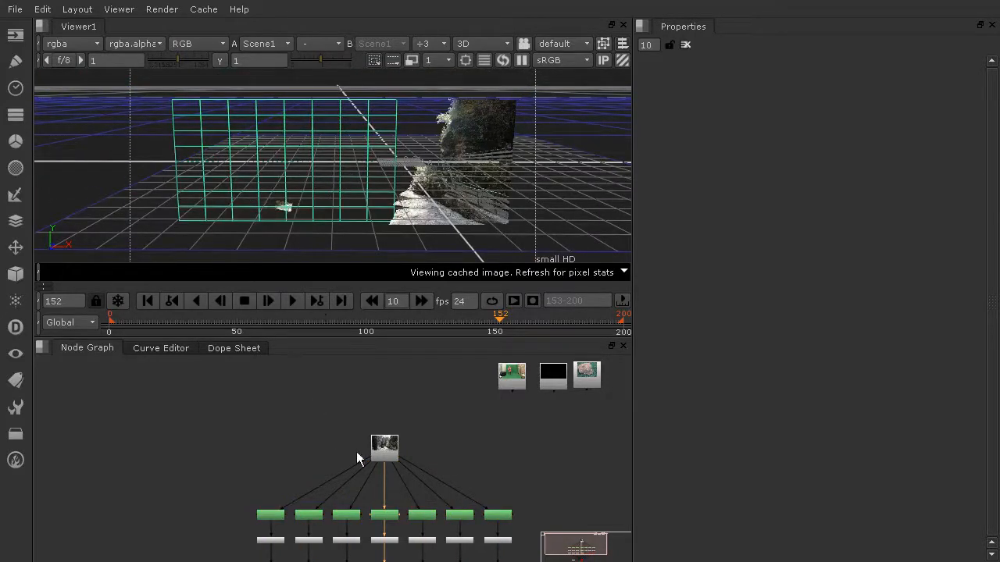
scroll(384, 477, "up", 4)
scroll(438, 495, "down", 3)
middle_click_drag(434, 480, 417, 418)
scroll(399, 484, "up", 5)
middle_click_drag(408, 473, 433, 414)
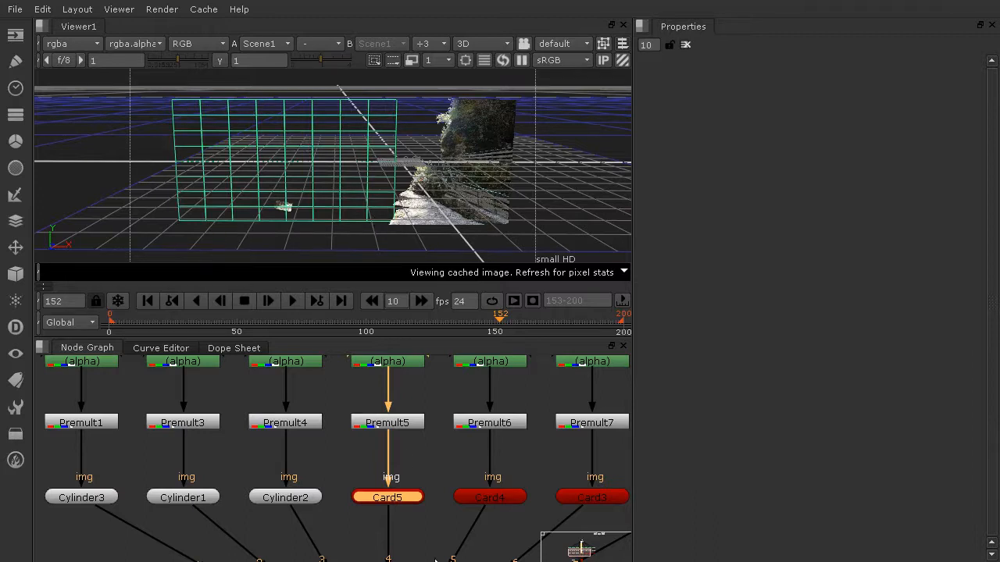
left_click(425, 449)
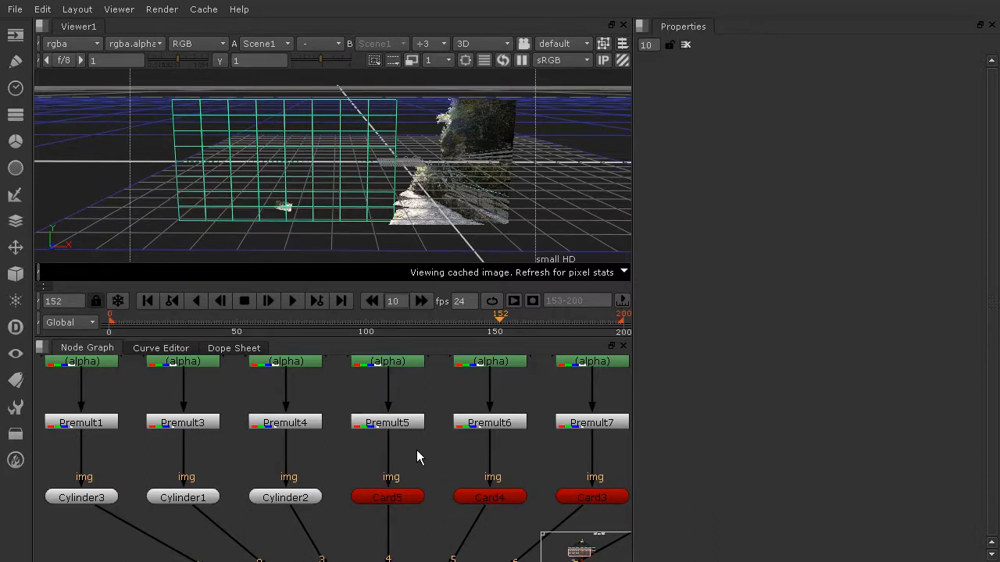
key("Tab")
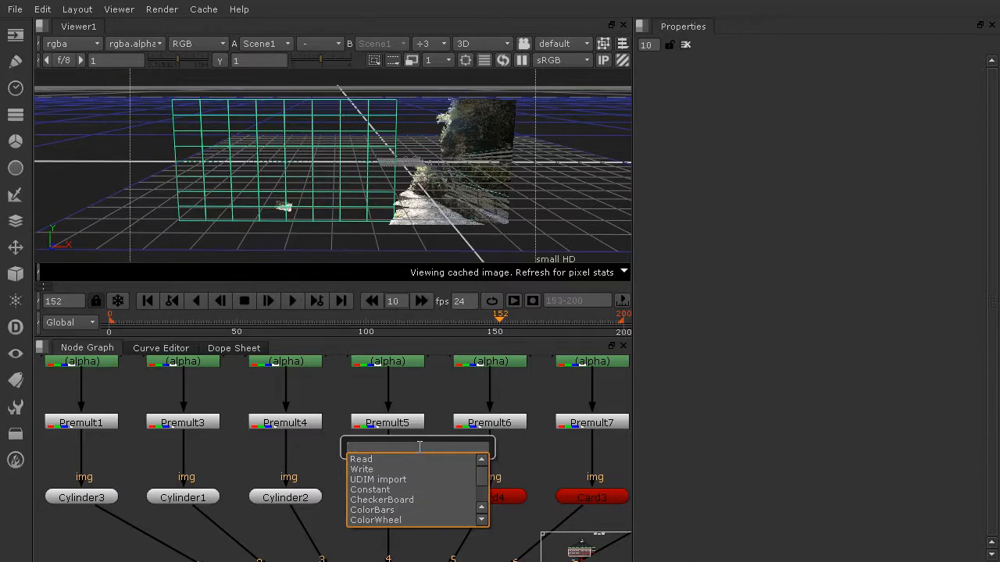
type("tra")
key("Return")
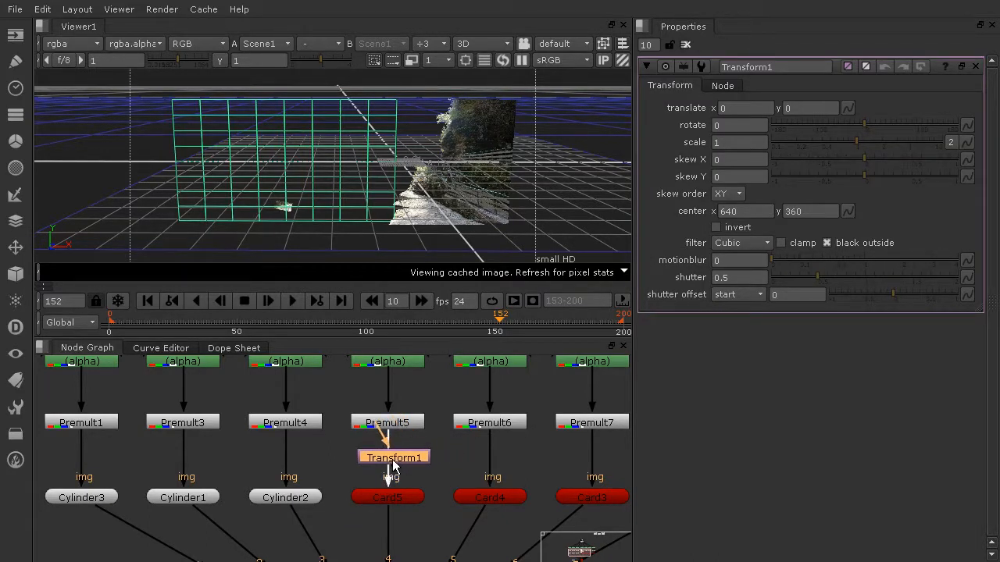
left_click(399, 466)
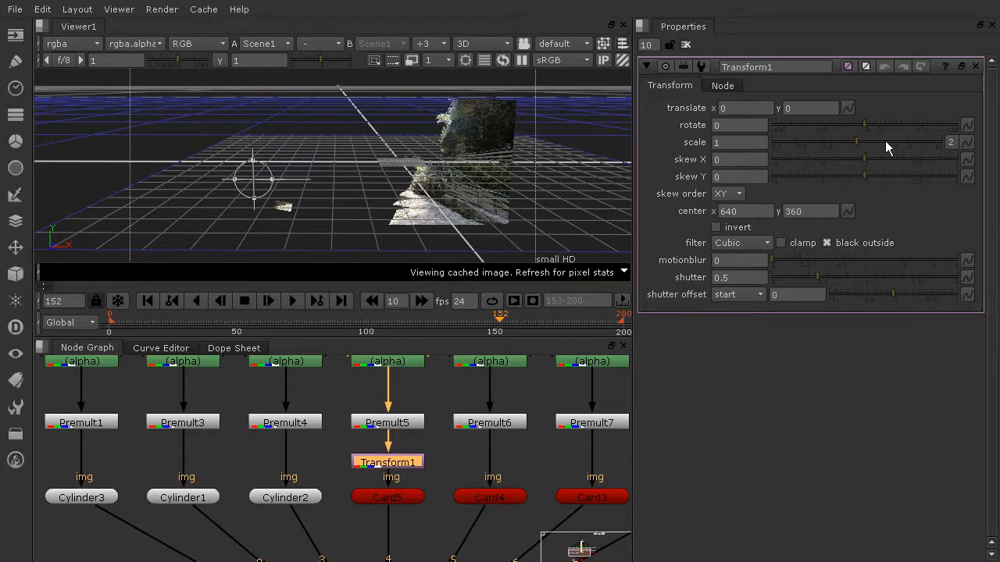
Set the Transform's scale to 7.6 and translate to -1535, 1840 to enlarge Card5's rock image.
left_click_drag(867, 140, 920, 142)
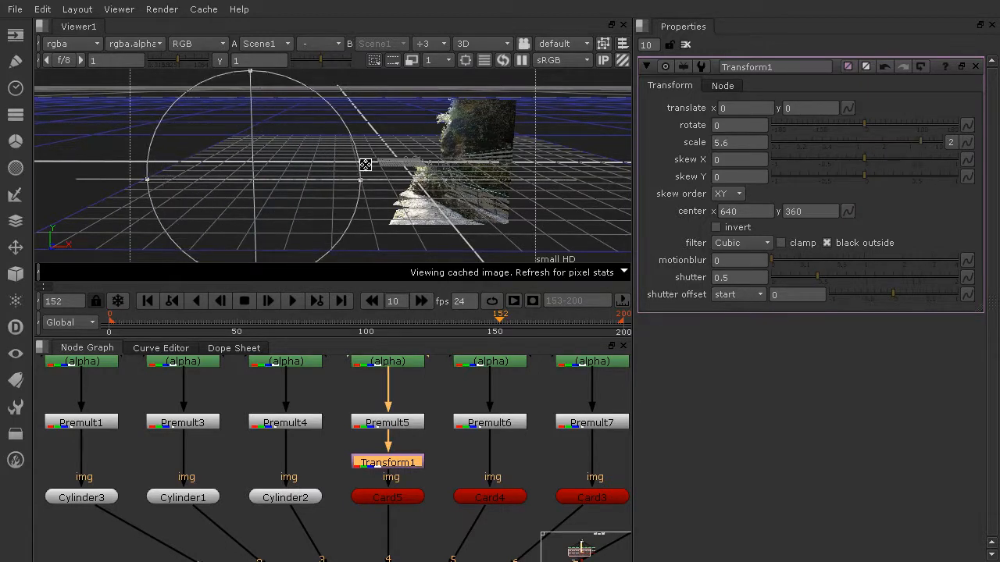
left_click_drag(254, 189, 247, 129)
key("Tab")
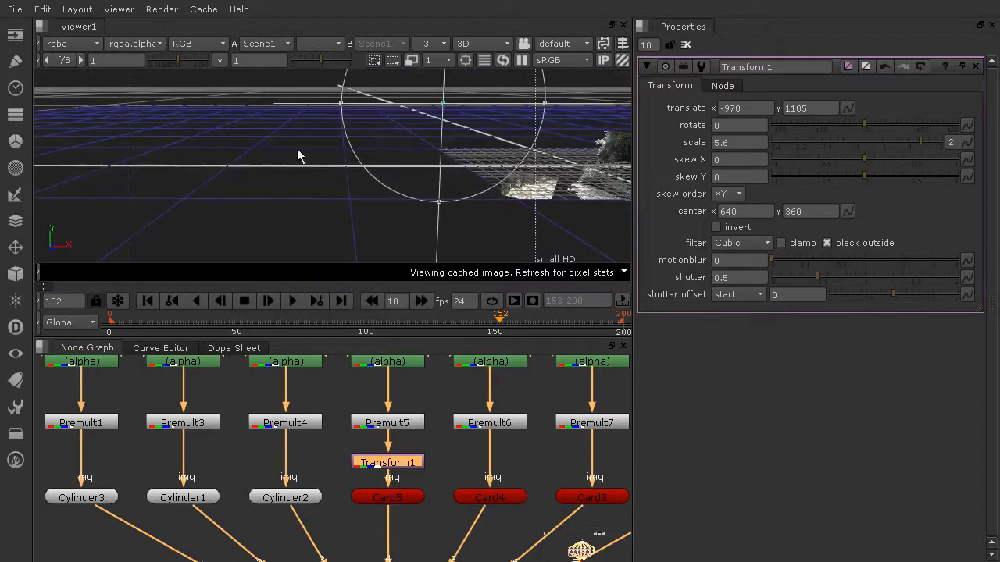
left_click_drag(252, 159, 454, 157, "ctrl")
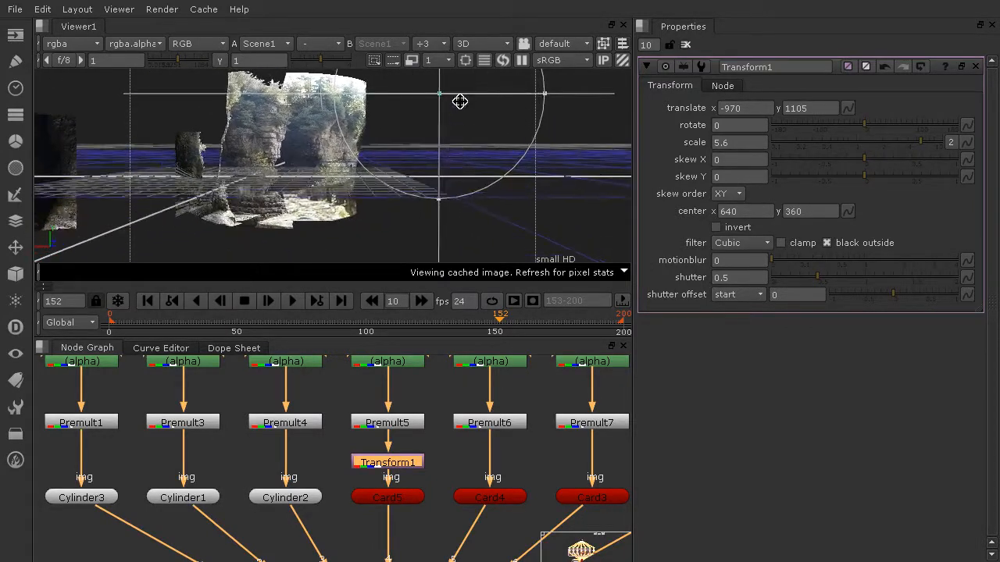
left_click(383, 504)
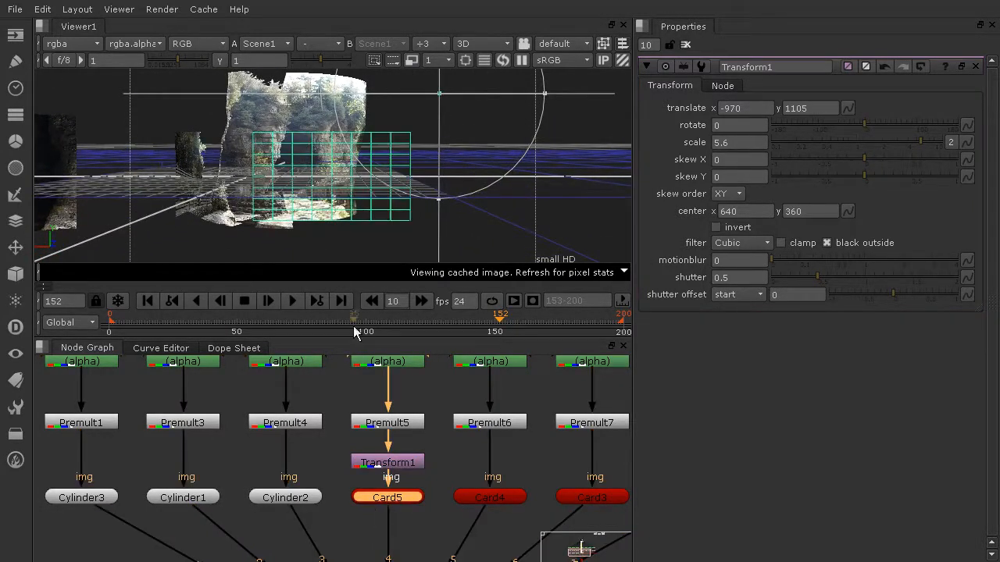
left_click_drag(444, 94, 452, 68)
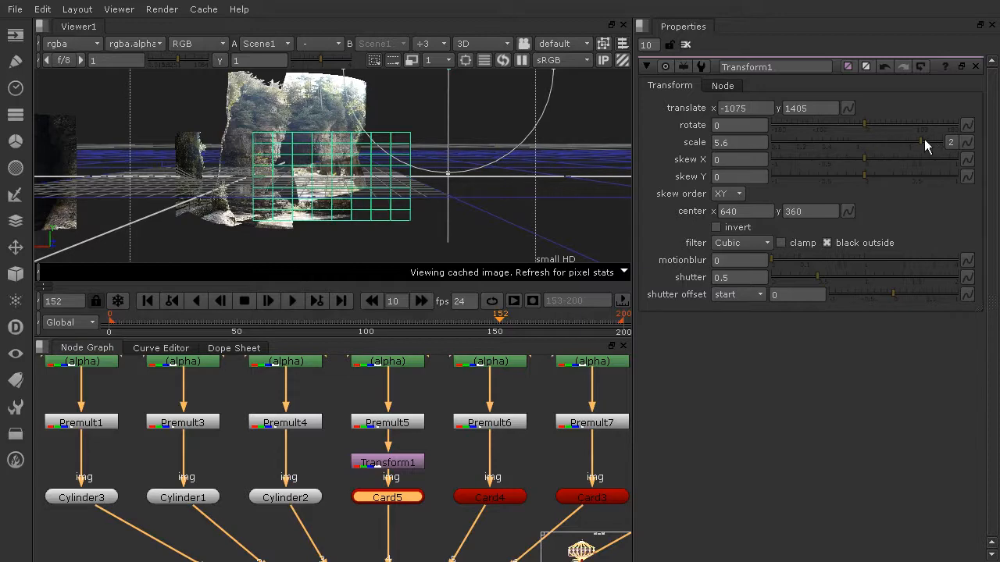
left_click_drag(920, 142, 932, 142)
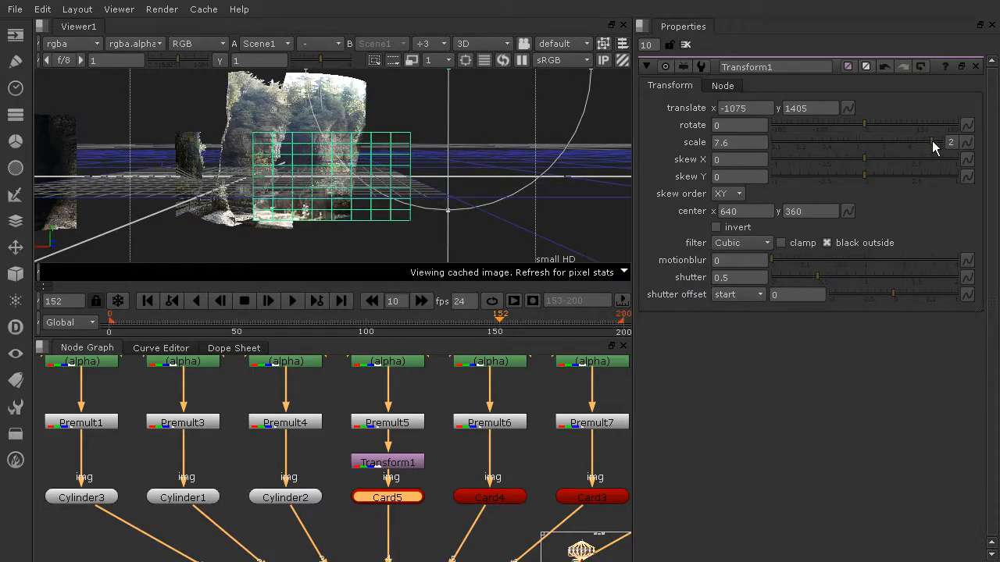
left_click_drag(493, 134, 428, 83)
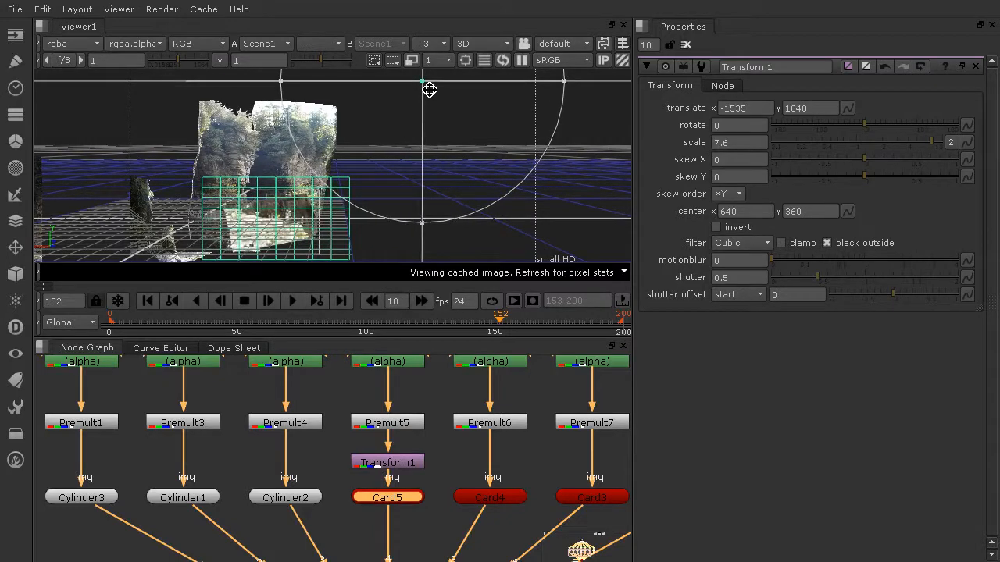
left_click(688, 45)
left_click_drag(469, 188, 421, 146, "ctrl")
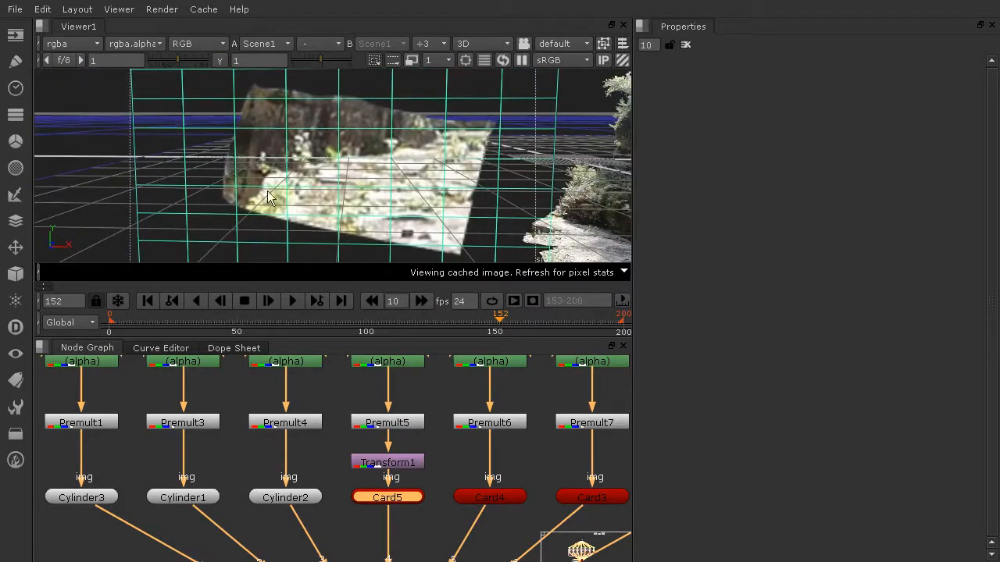
Shrink Card5 to uniform scale 0.18 and move it right toward the rocks.
double_click(399, 500)
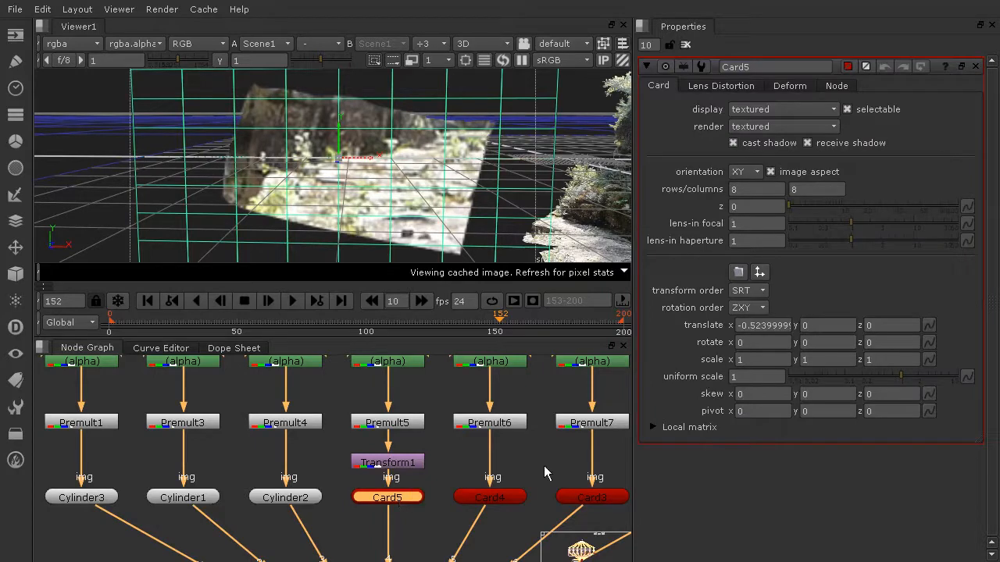
left_click_drag(900, 377, 859, 376)
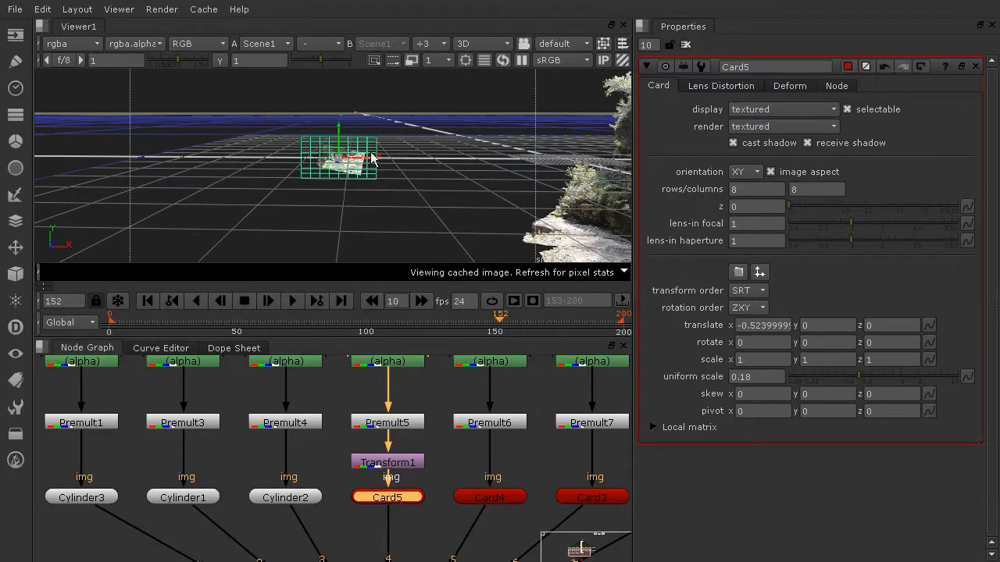
left_click_drag(361, 162, 509, 230)
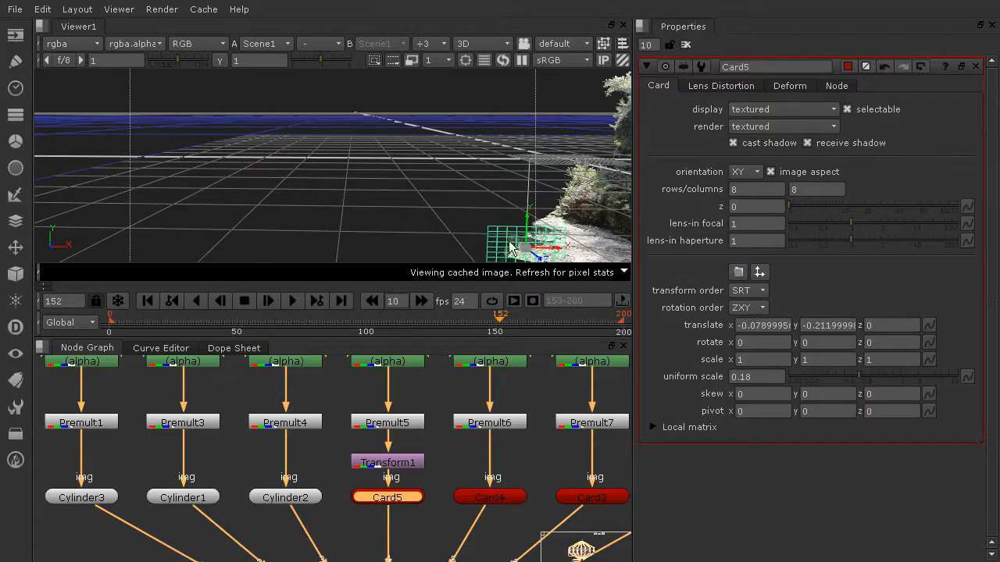
right_click_drag(508, 230, 551, 170, "alt")
scroll(398, 163, "up", 3)
Push Card5 back in depth, lower it, and rotate it to about 3.71, -26.02, 9.99.
left_click_drag(592, 175, 478, 163)
left_click_drag(486, 200, 430, 185)
left_click_drag(506, 150, 288, 137, "ctrl")
left_click_drag(247, 104, 373, 182)
left_click_drag(440, 195, 380, 135)
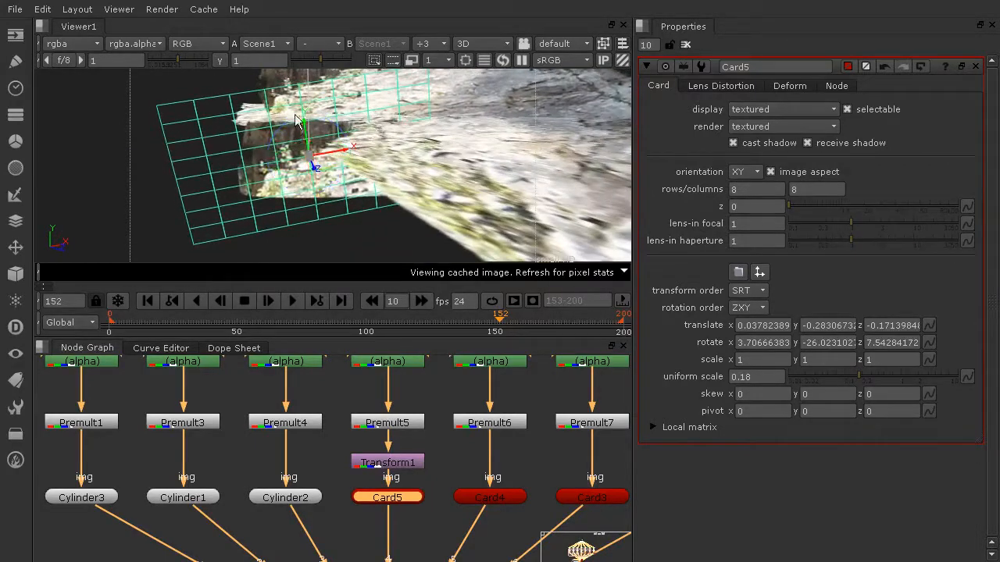
left_click_drag(292, 139, 280, 185, "ctrl")
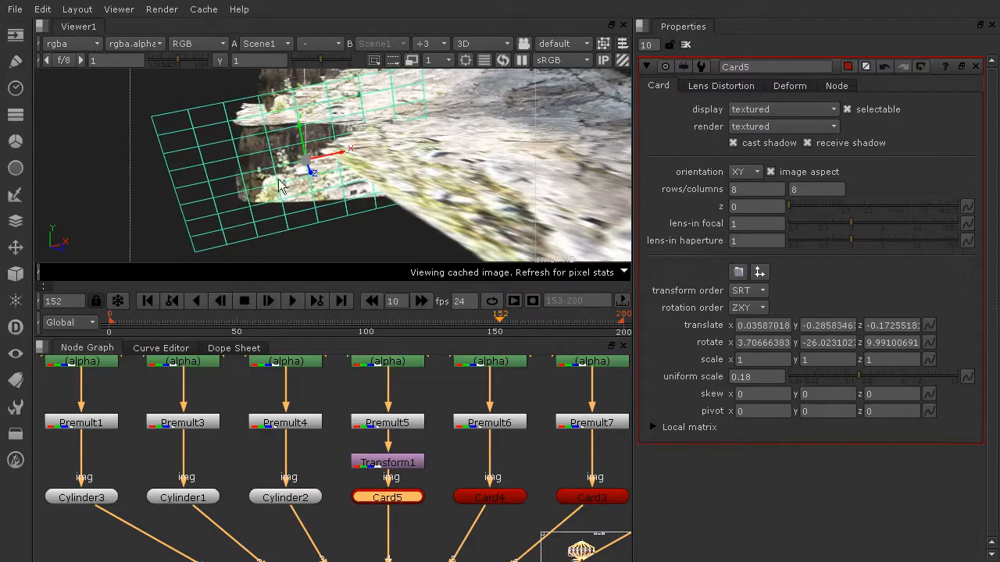
left_click_drag(123, 185, 385, 135, "ctrl")
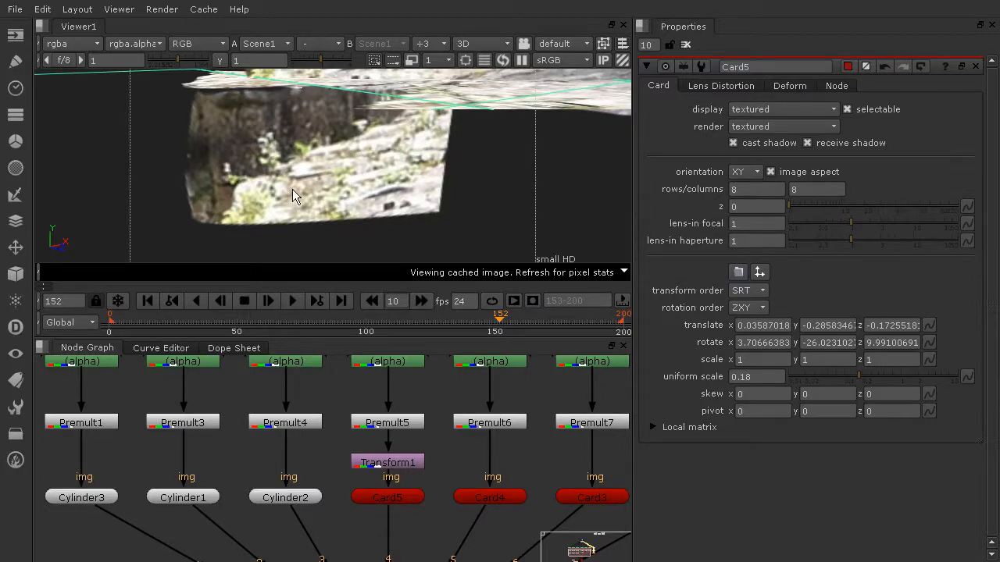
mouse_move(259, 163)
left_mouse_down("ctrl")
mouse_move(394, 140)
mouse_move(397, 161)
mouse_move(289, 183)
mouse_move(344, 187)
mouse_move(300, 168)
mouse_move(286, 223)
mouse_move(296, 127)
mouse_move(299, 180)
mouse_move(287, 180)
mouse_move(288, 162)
mouse_move(293, 191)
mouse_move(294, 147)
mouse_move(304, 210)
mouse_move(250, 168)
left_mouse_up("ctrl")
left_click_drag(329, 202, 324, 175, "ctrl")
scroll(324, 176, "down", 10)
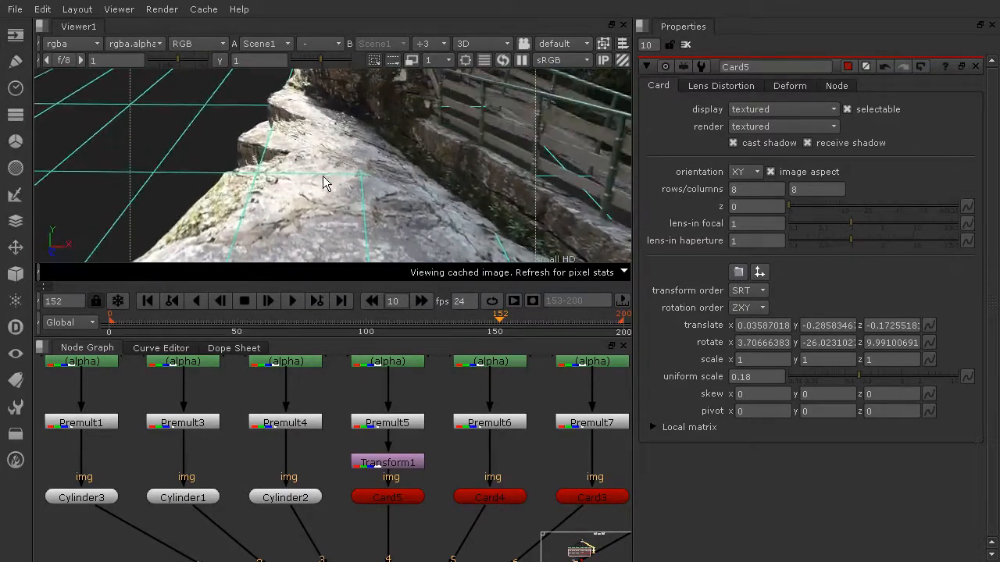
left_click_drag(344, 188, 756, 171, "ctrl")
Move Cylinder2 back in depth to translate z -3.01.
left_click(513, 123)
left_click_drag(520, 160, 336, 209, "ctrl")
left_click_drag(613, 106, 320, 216)
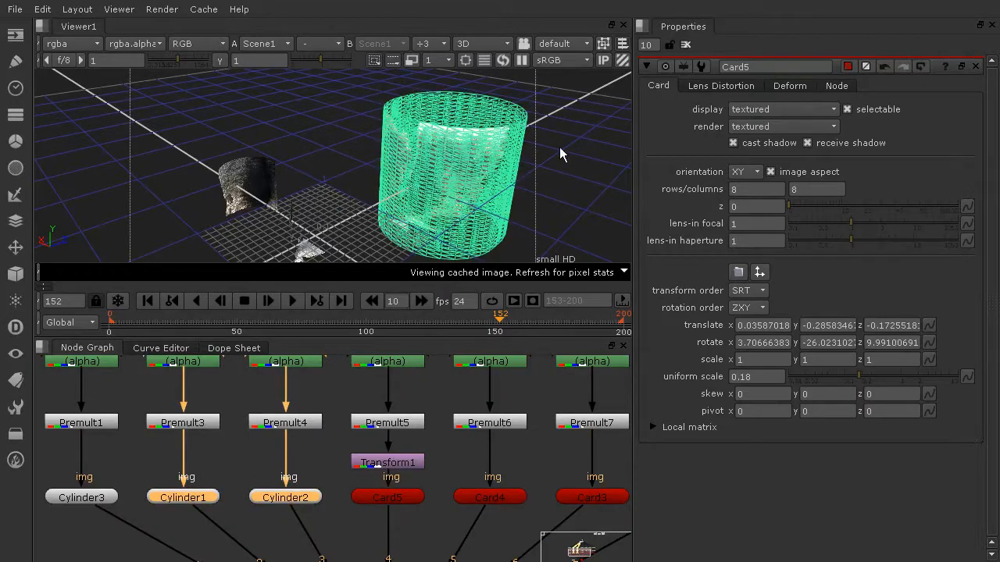
left_click_drag(559, 147, 414, 182, "ctrl")
double_click(289, 498)
left_click_drag(440, 205, 68, 124)
Move Cylinder1 back to z -2.71 and enlarge the 3D viewer facing the textured cards.
left_click(342, 160)
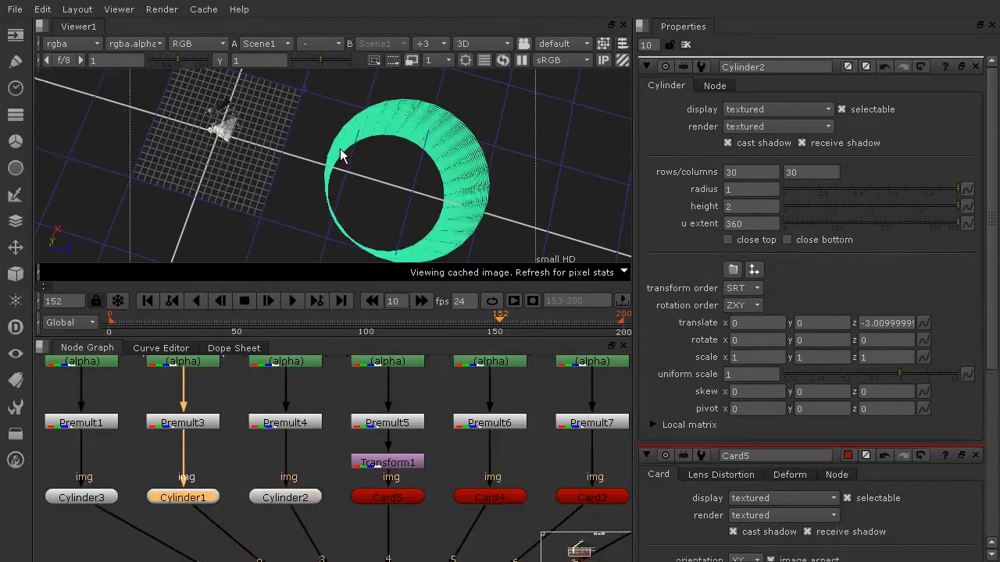
left_click_drag(430, 195, 74, 117)
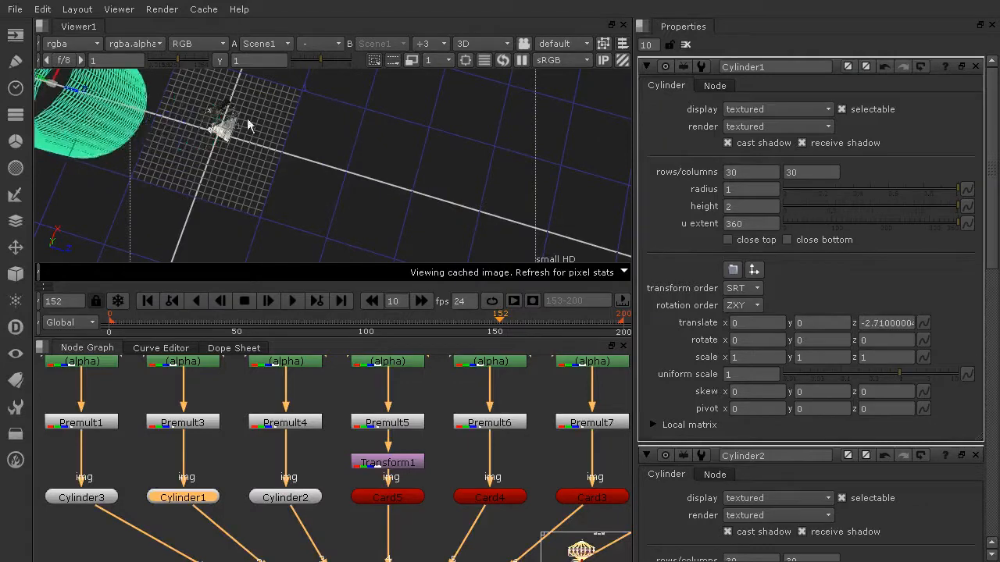
left_click(408, 212)
right_click_drag(408, 211, 361, 150, "alt")
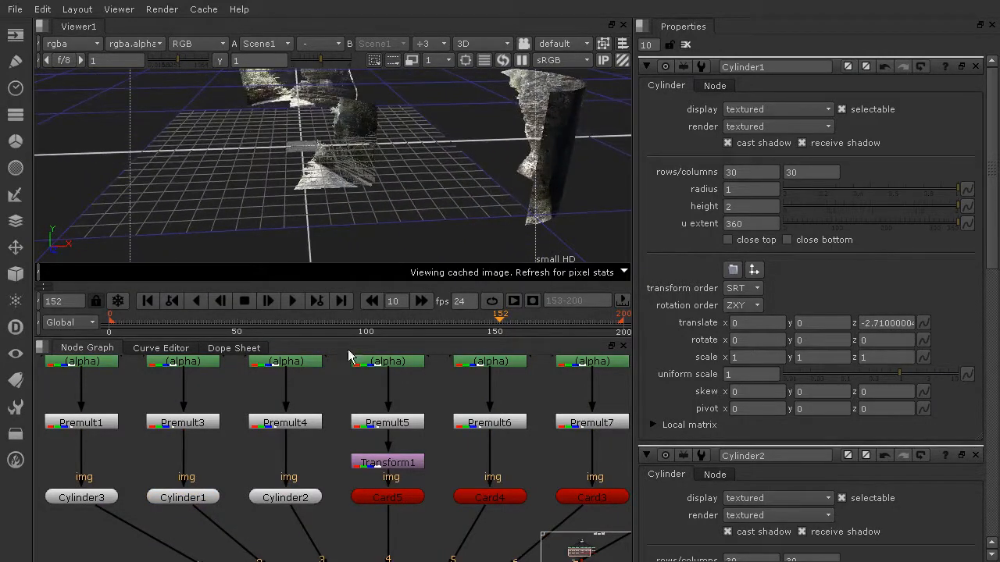
left_click_drag(357, 346, 357, 434)
right_click_drag(375, 281, 408, 251, "alt")
scroll(414, 235, "up", 5)
key("Right")
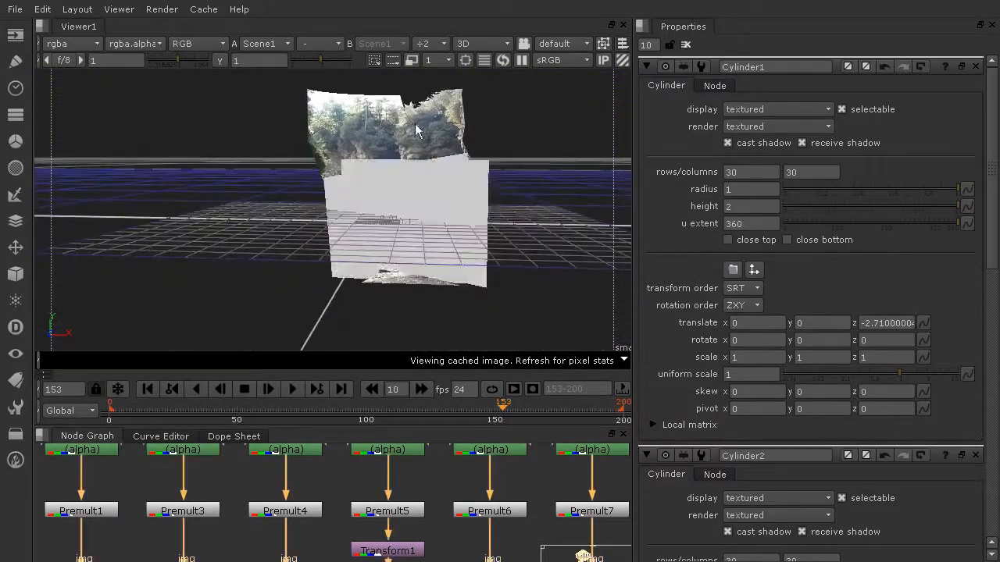
mouse_move(430, 199)
right_mouse_down("alt")
mouse_move(404, 138)
mouse_move(415, 201)
mouse_move(431, 203)
right_mouse_up("alt")
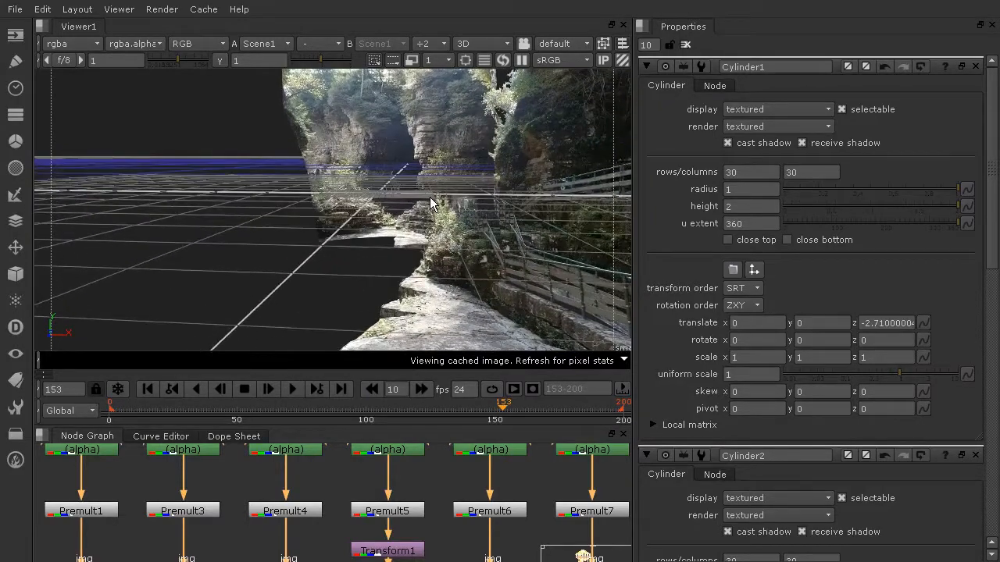
left_click(447, 131)
left_click(325, 102)
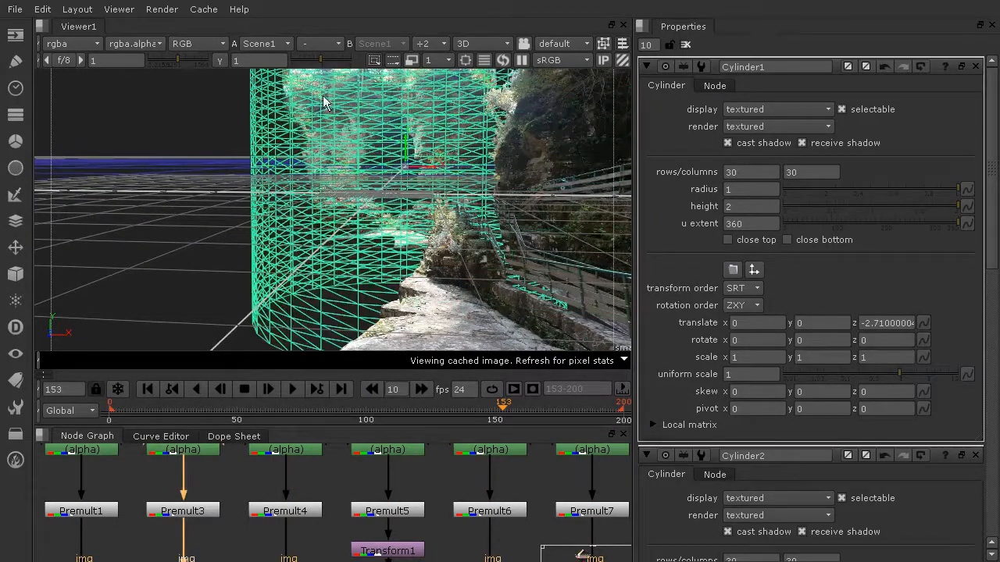
left_click(145, 205)
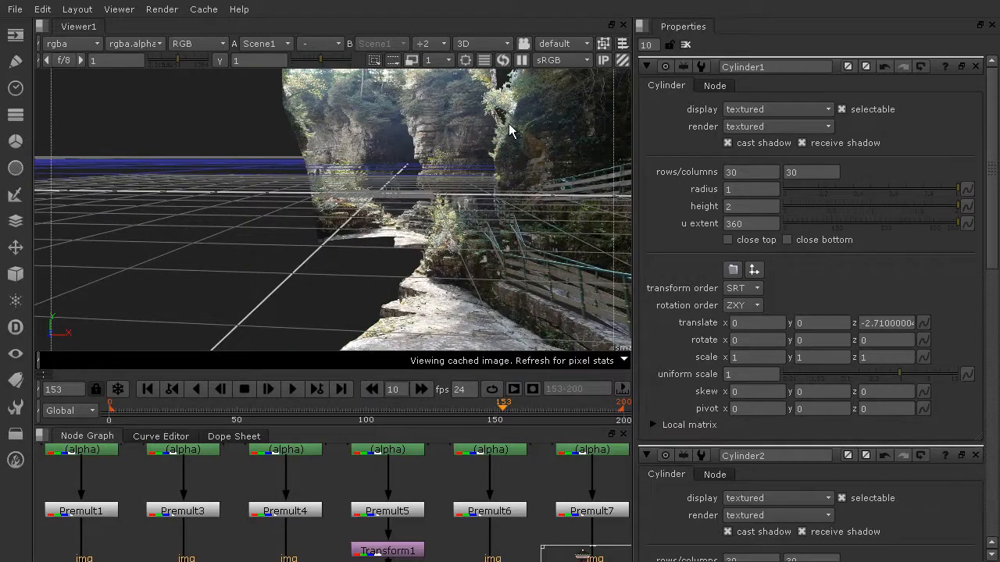
left_click_drag(481, 163, 338, 202, "ctrl")
left_click(338, 202)
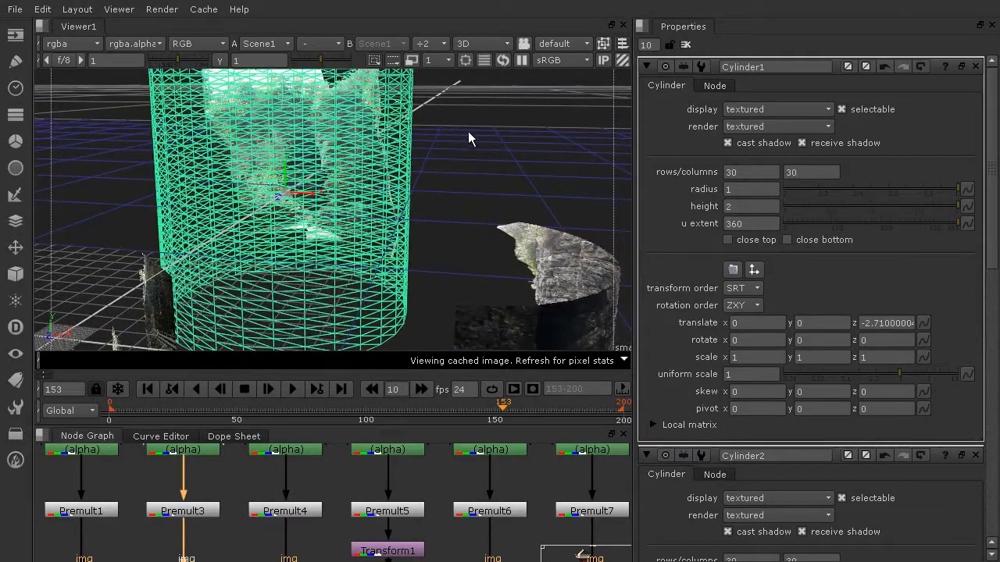
left_click(520, 131)
mouse_move(521, 131)
left_mouse_down("alt")
mouse_move(489, 150)
mouse_move(509, 164)
mouse_move(286, 200)
mouse_move(123, 177)
mouse_move(357, 185)
mouse_move(528, 161)
mouse_move(222, 210)
left_mouse_up("alt")
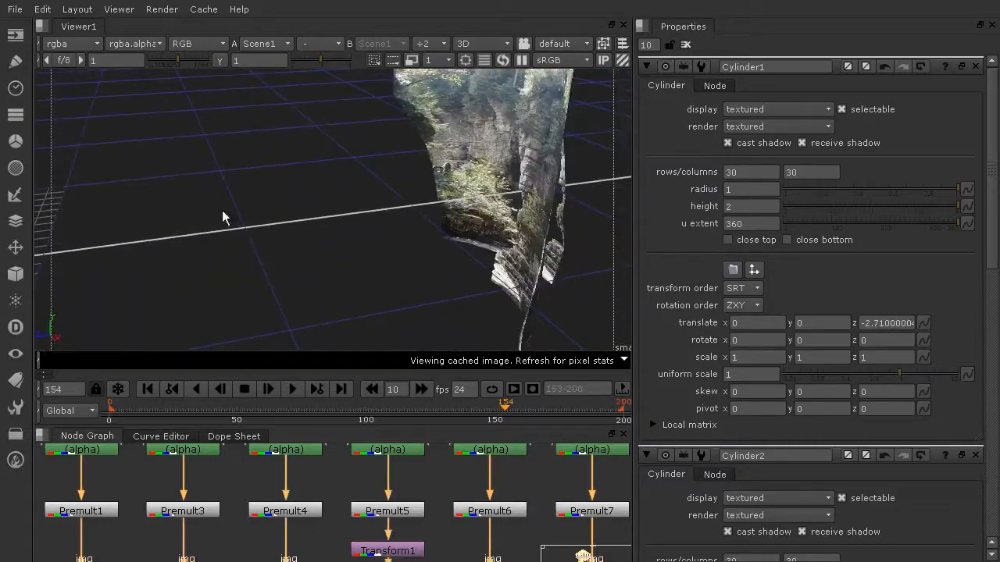
left_click_drag(549, 158, 273, 188, "alt")
left_click_drag(347, 174, 44, 196, "alt")
mouse_move(373, 191)
left_mouse_down("alt")
mouse_move(397, 212)
mouse_move(174, 151)
mouse_move(127, 190)
mouse_move(385, 205)
left_mouse_up("alt")
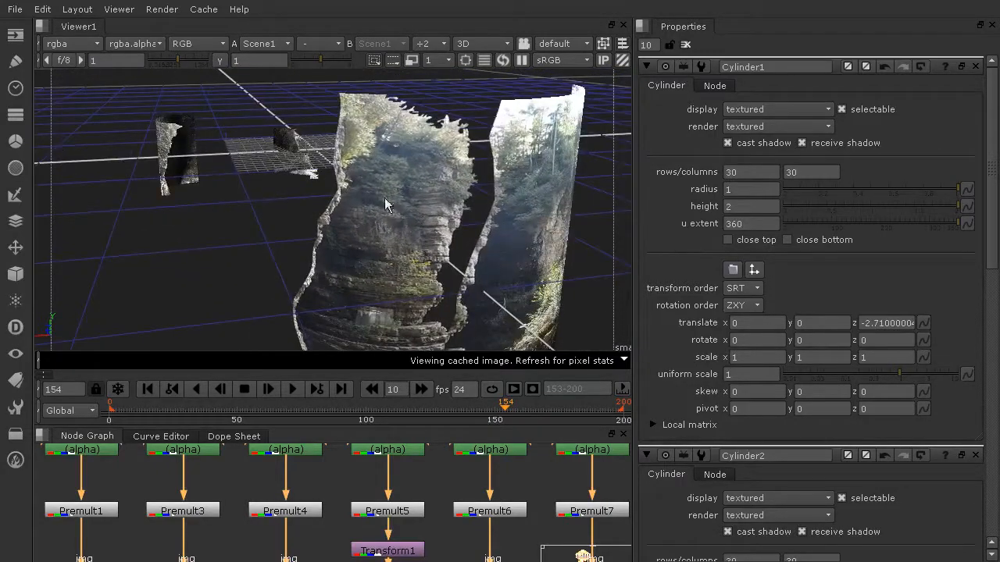
left_click(421, 199)
left_click_drag(502, 209, 117, 105, "alt")
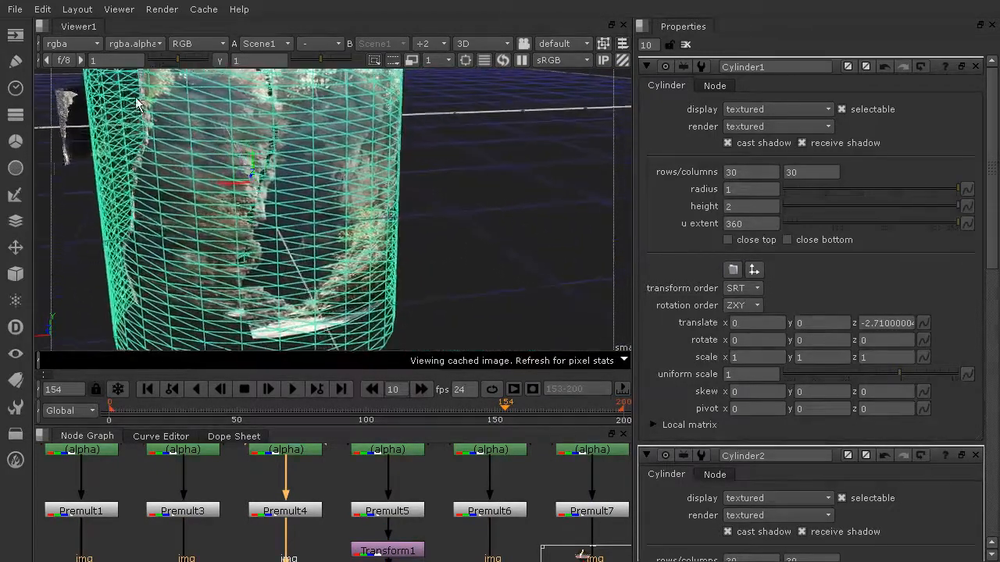
left_click(421, 235)
left_click_drag(421, 236, 328, 212, "alt")
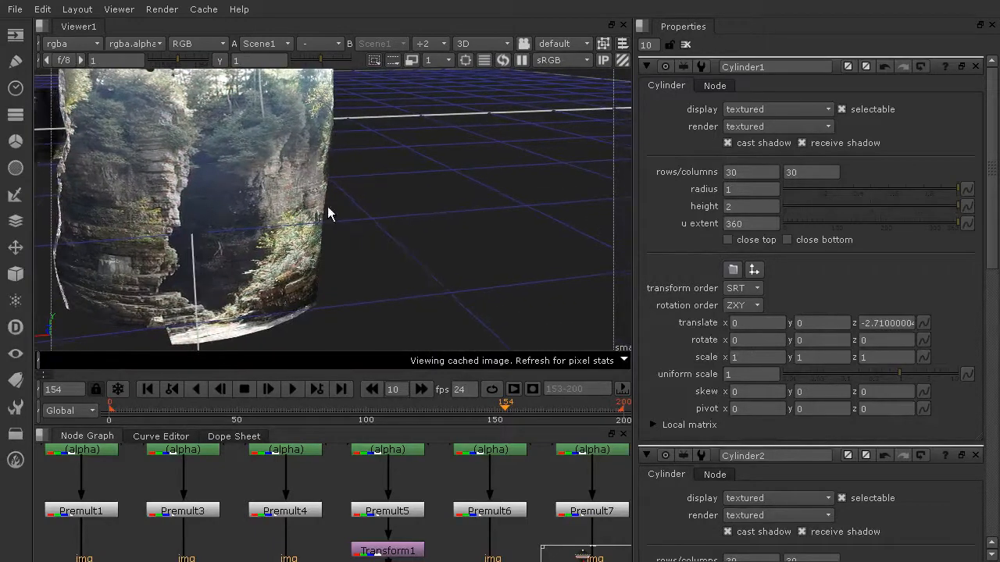
left_click_drag(288, 129, 300, 217, "alt")
Rotate Cylinder1 to -177.31 around Y and slightly rotate the neighbouring cylinder.
left_click(289, 232)
key("ctrl")
left_click_drag(297, 115, 257, 190, "ctrl")
left_click(362, 223)
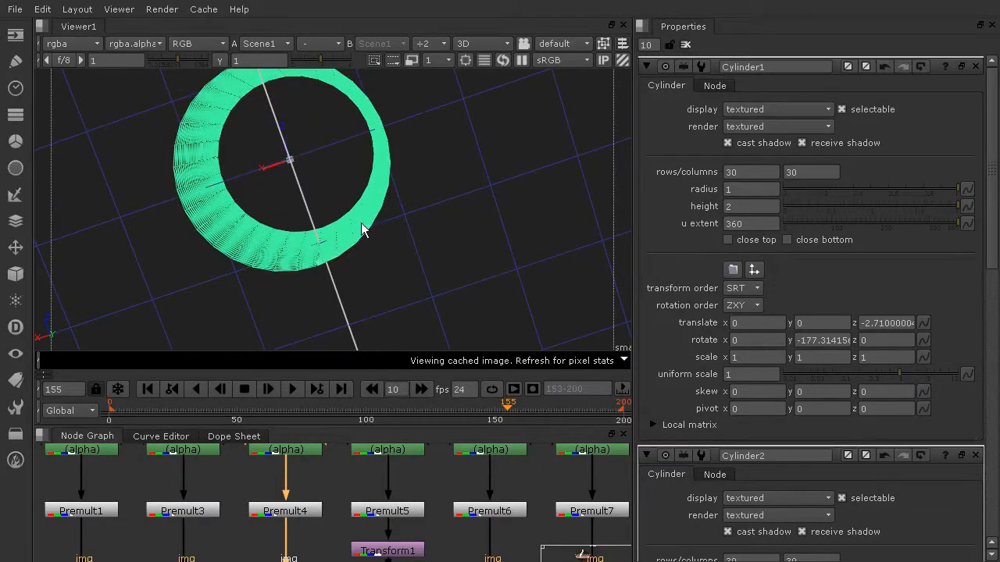
key("ctrl")
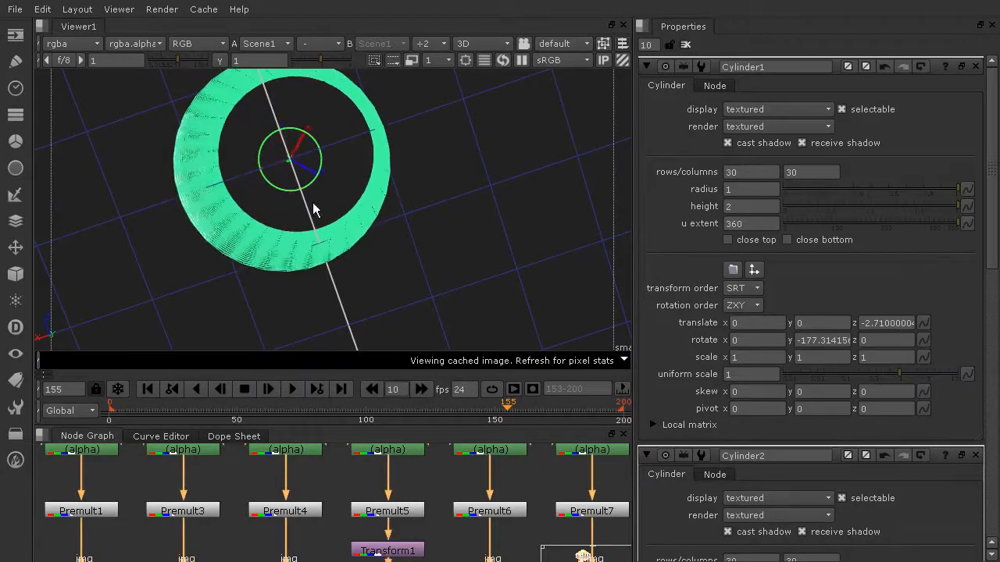
left_click_drag(106, 215, 50, 142, "ctrl")
Orbit around the cylinders to check the canyon wall alignment from several angles.
scroll(105, 155, "down", 5)
left_click_drag(113, 154, 524, 179, "ctrl")
left_click_drag(460, 277, 516, 184, "ctrl")
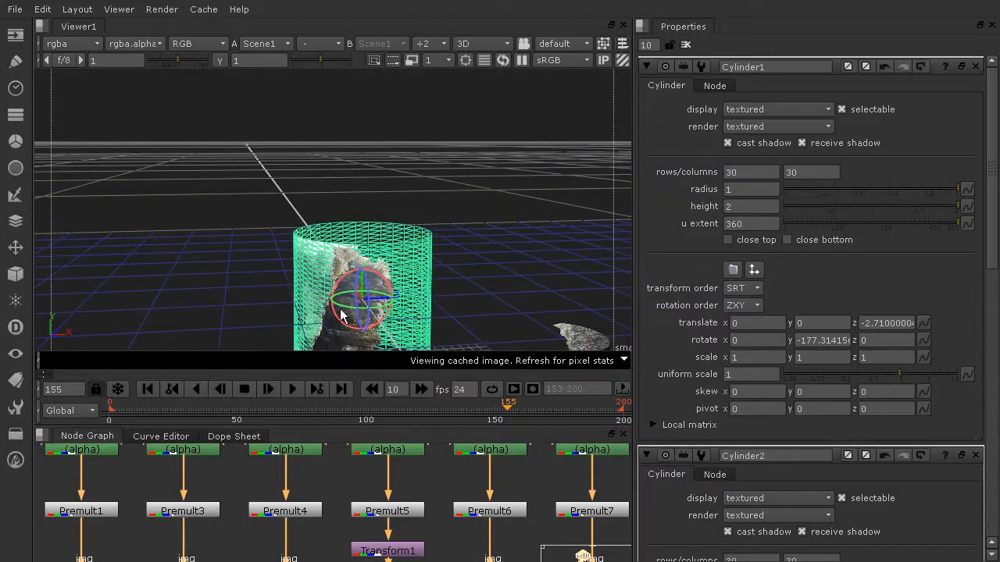
left_click(512, 251)
left_click_drag(512, 252, 443, 216, "ctrl")
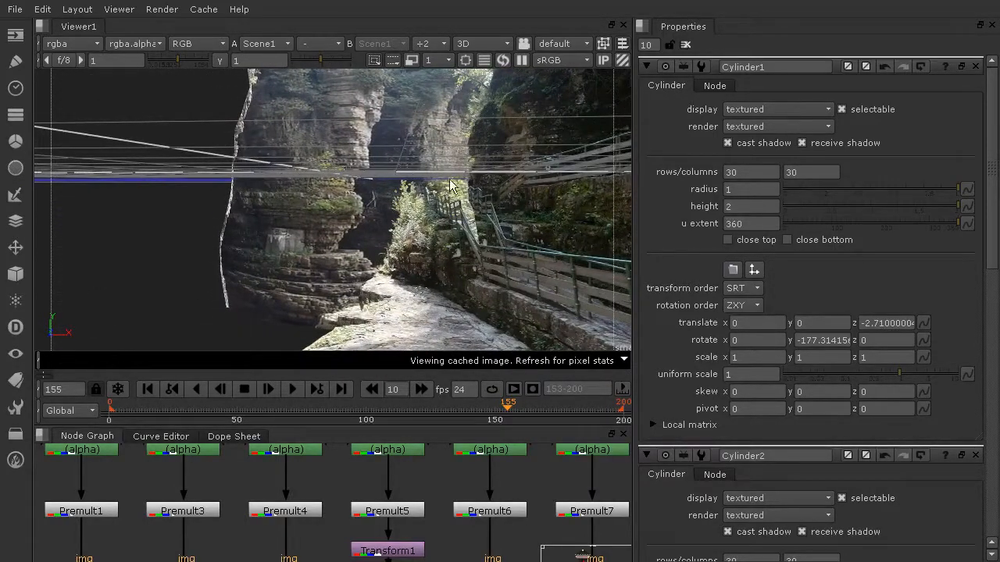
left_click_drag(426, 244, 546, 235, "ctrl")
scroll(588, 273, "down", 2)
left_click(545, 234)
scroll(584, 273, "up", 2)
left_click_drag(582, 264, 464, 253, "ctrl")
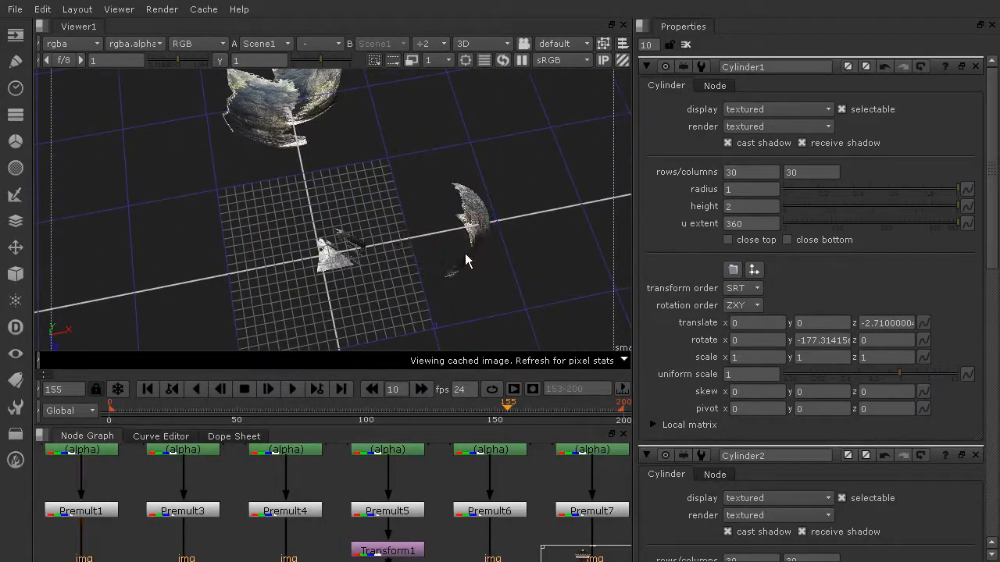
Rotate Cylinder3 to -85.38 around Y and shrink it to uniform scale 0.24.
left_click(472, 249)
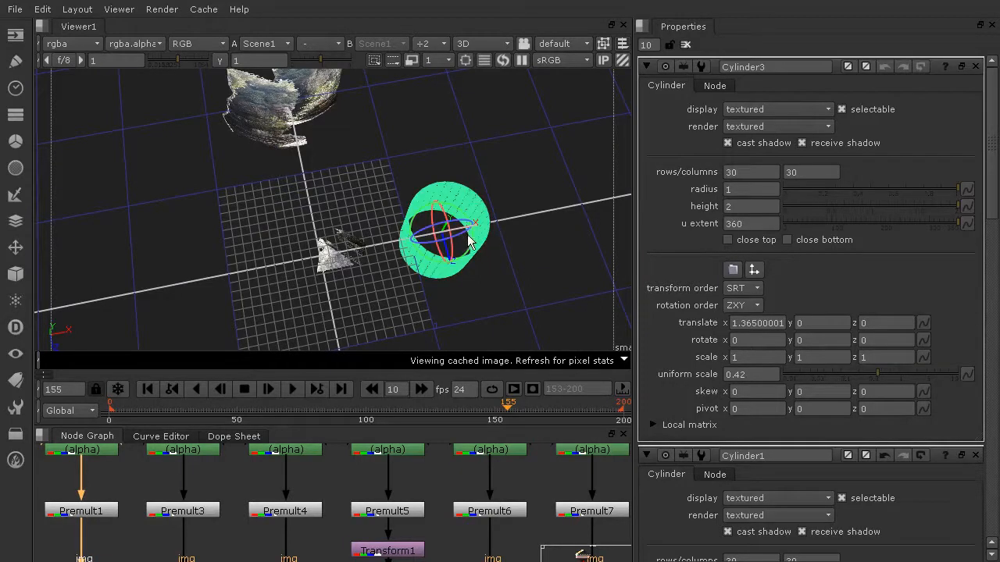
left_click_drag(468, 252, 249, 279, "ctrl")
right_click_drag(310, 283, 275, 172, "alt")
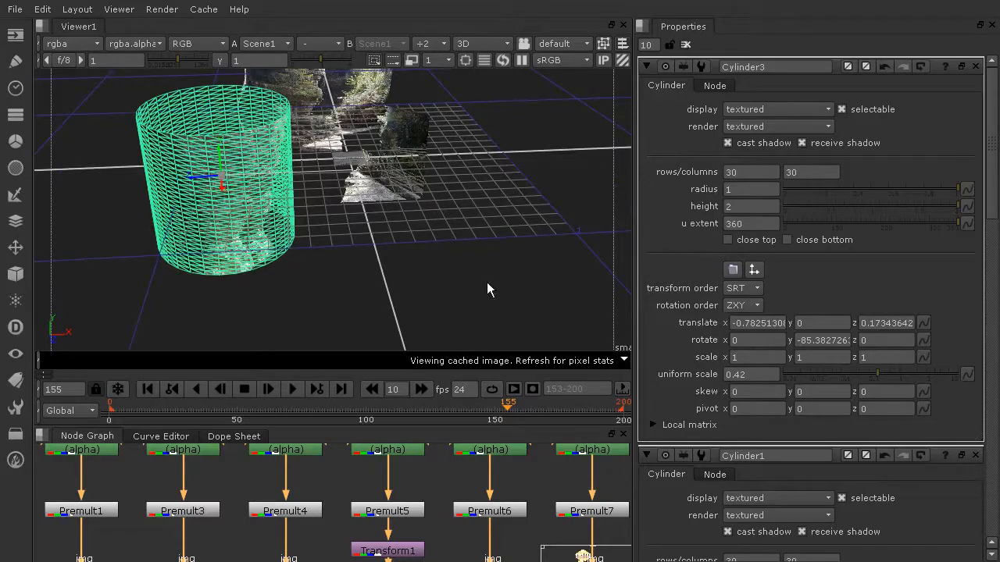
left_click_drag(873, 377, 865, 379)
left_click_drag(209, 186, 281, 178)
Reposition Cylinder3 to translate -0.374, 0, 0.140.
right_click_drag(281, 178, 498, 165, "alt")
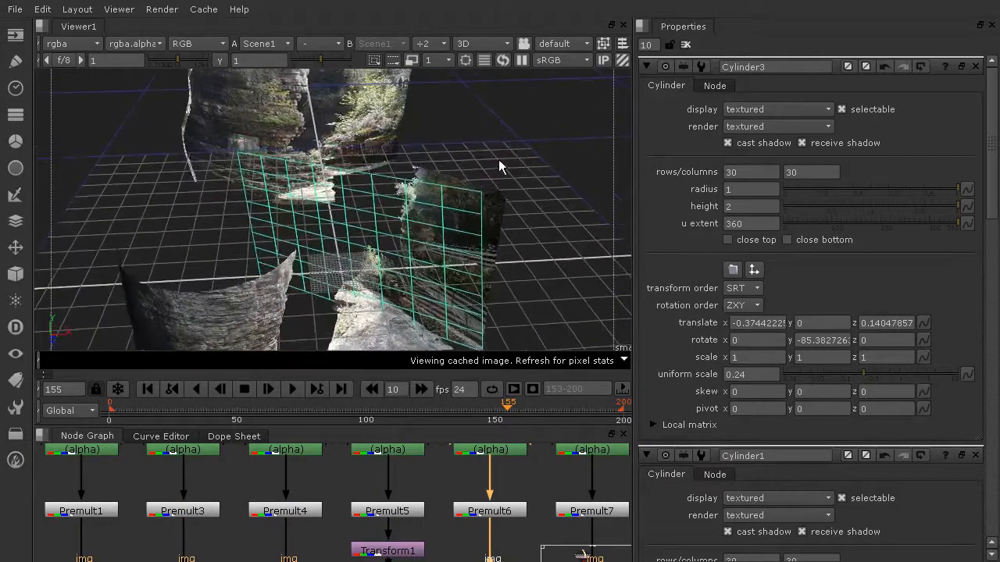
right_click_drag(574, 104, 209, 219, "alt")
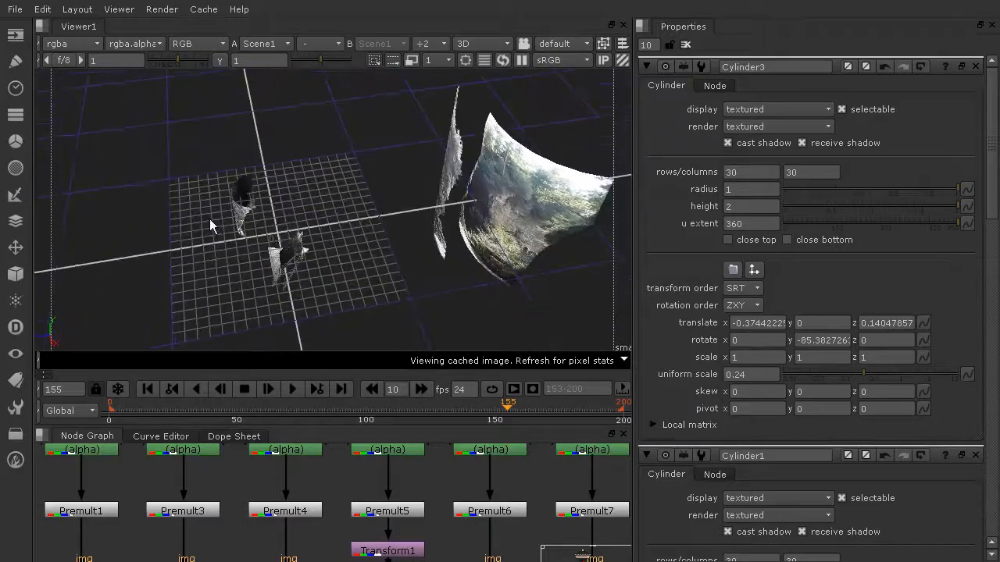
left_click_drag(371, 136, 429, 171)
left_click(458, 169)
right_click_drag(516, 184, 422, 205, "alt")
mouse_move(422, 205)
left_mouse_down()
mouse_move(385, 209)
mouse_move(478, 225)
mouse_move(414, 207)
left_mouse_up()
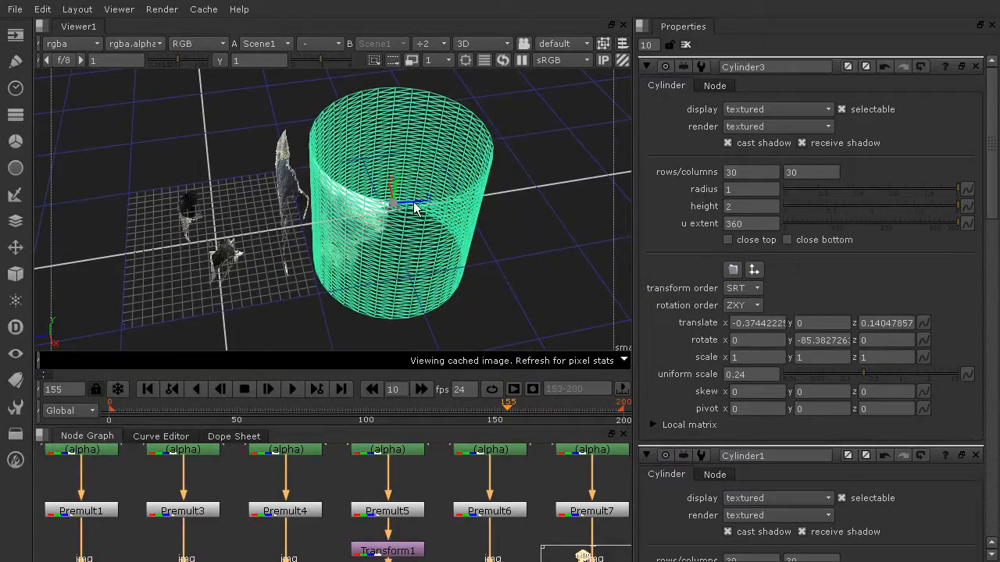
left_click(113, 207)
left_click_drag(123, 232, 338, 264, "ctrl")
scroll(375, 197, "up", 10)
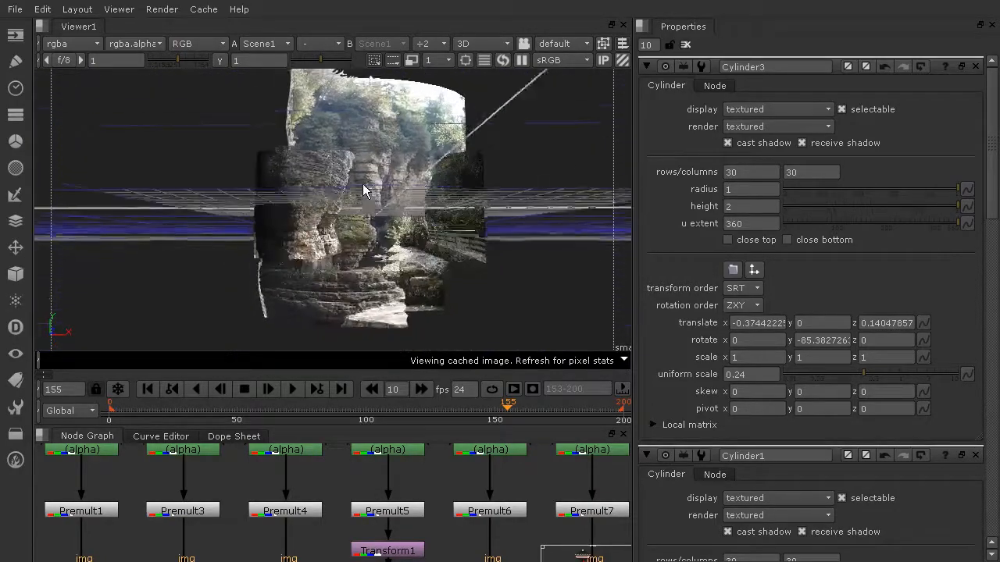
scroll(380, 195, "up", 10)
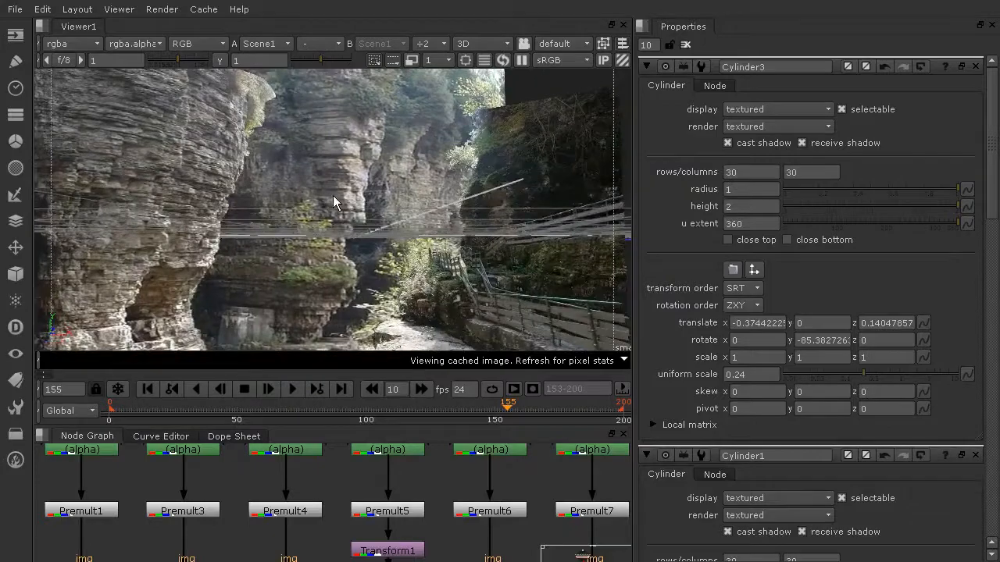
scroll(336, 186, "up", 2)
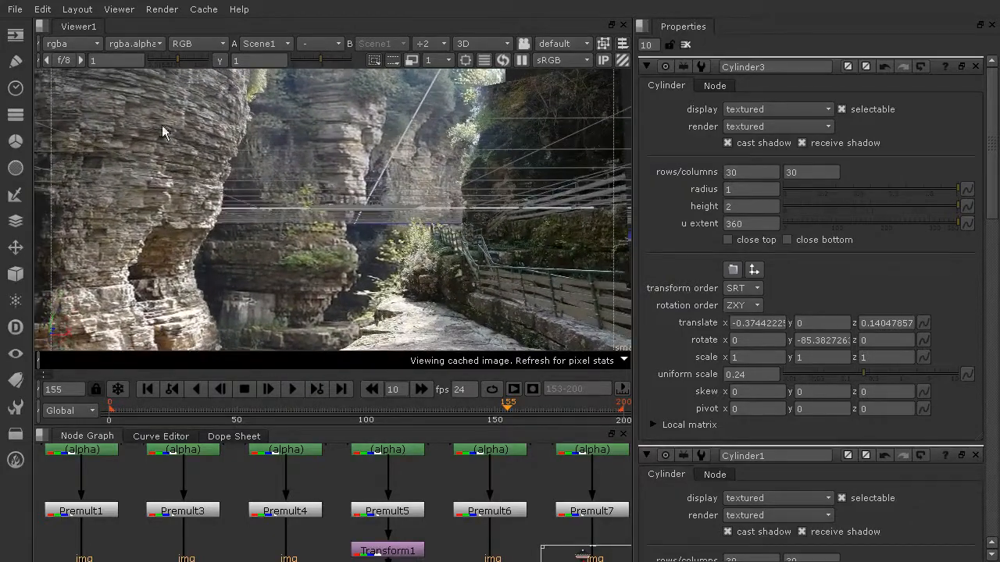
middle_click_drag(464, 284, 427, 258)
scroll(429, 253, "down", 8)
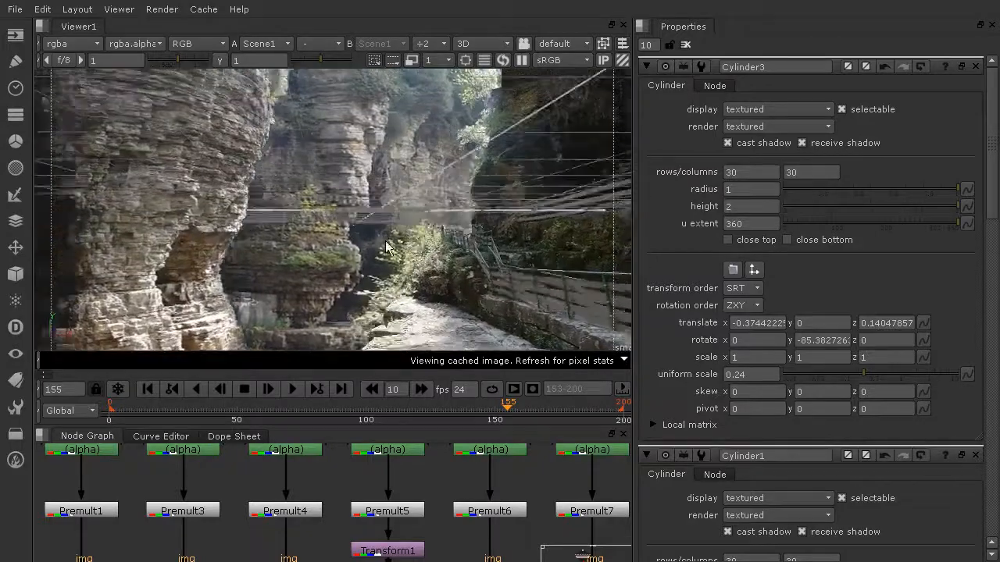
scroll(462, 226, "down", 3)
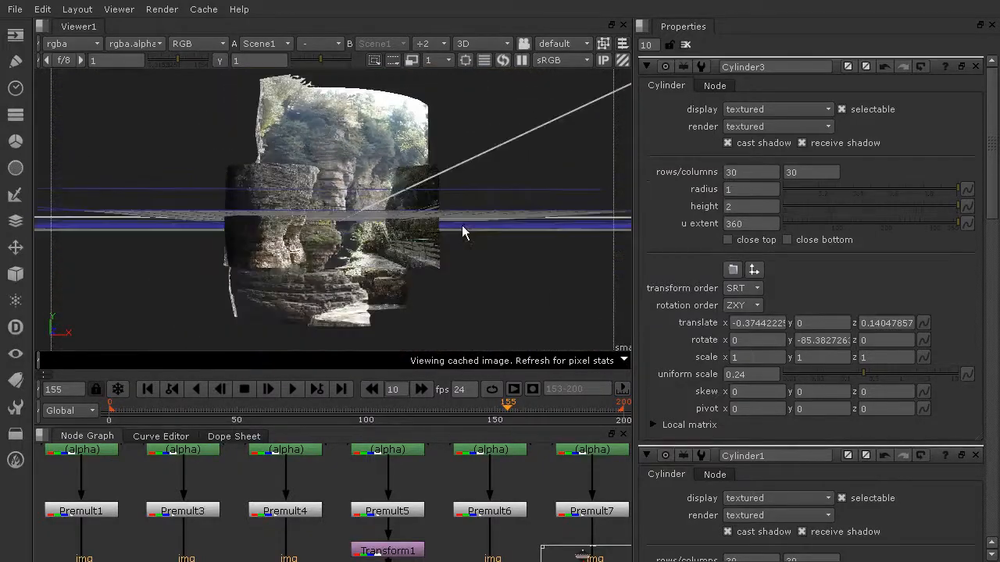
left_click_drag(461, 226, 293, 221, "ctrl")
left_click(295, 222)
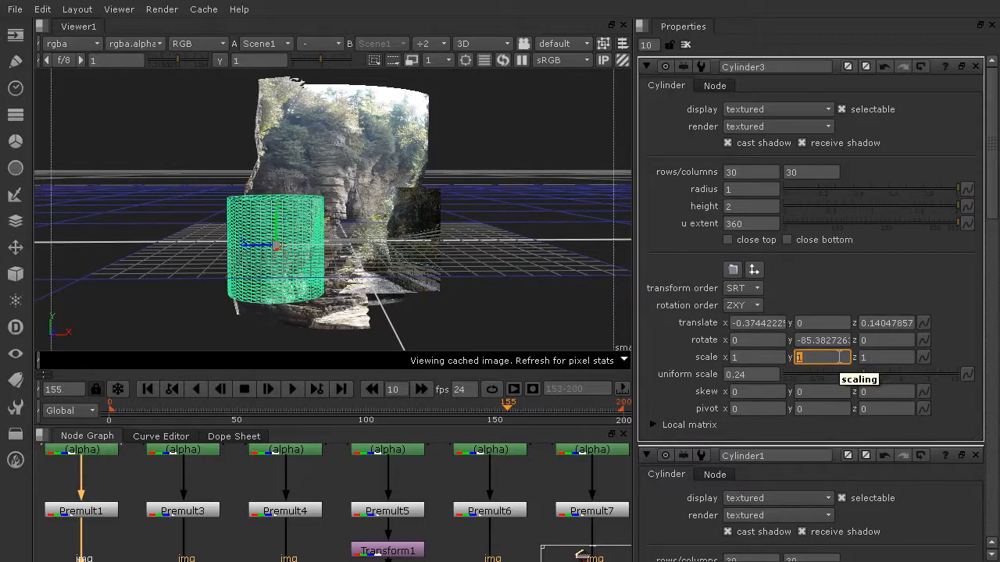
Enter 1.2 as Cylinder3's Y scale, then inspect it beside the cliff cards.
scroll(309, 266, "up", 6)
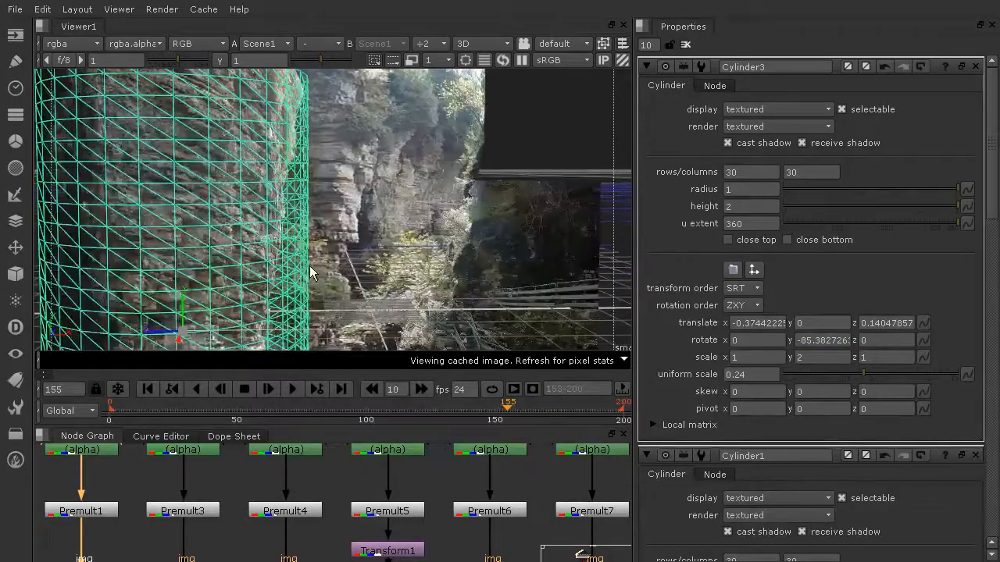
scroll(222, 291, "down", 8)
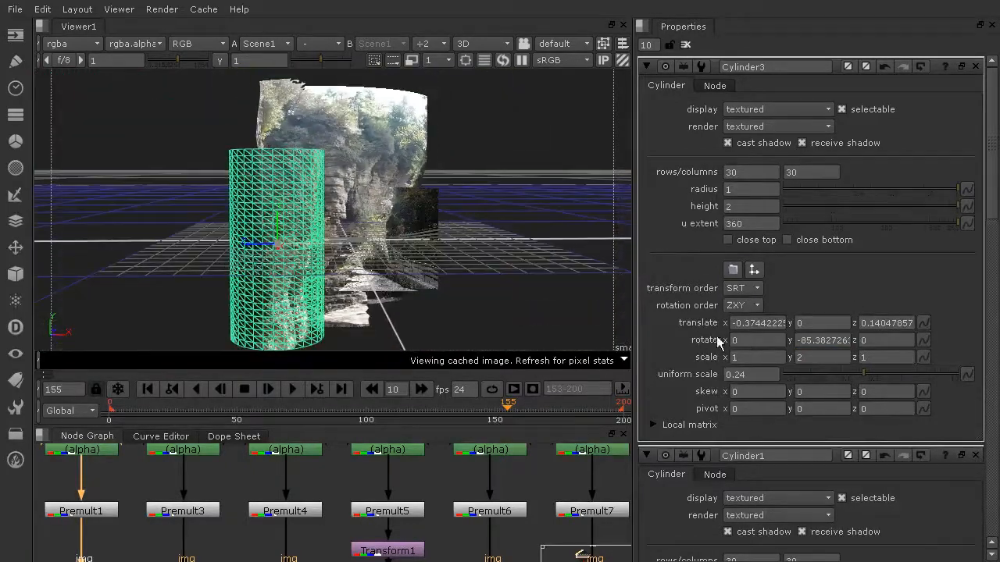
type(".2")
key("Return")
scroll(367, 269, "up", 3)
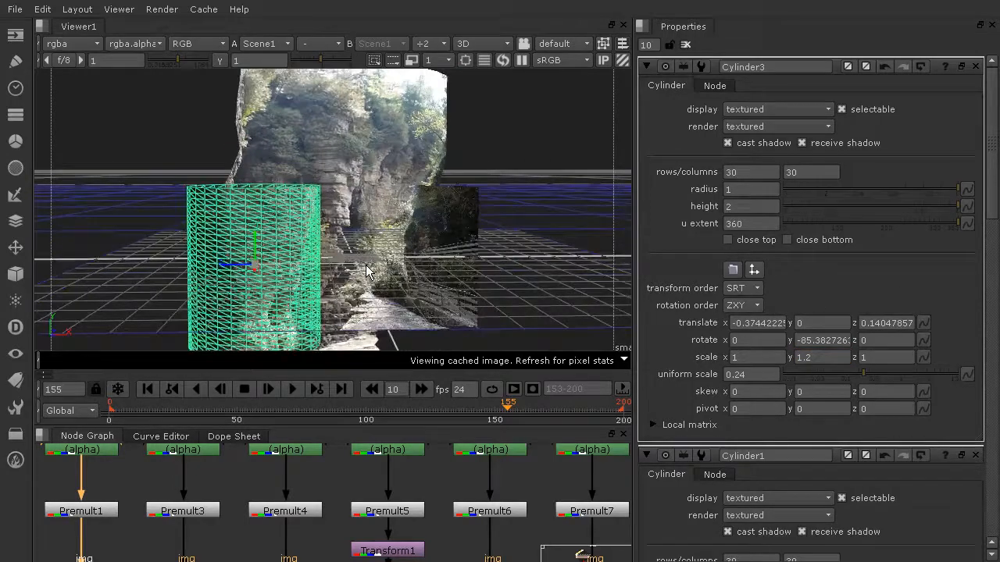
scroll(367, 270, "up", 6)
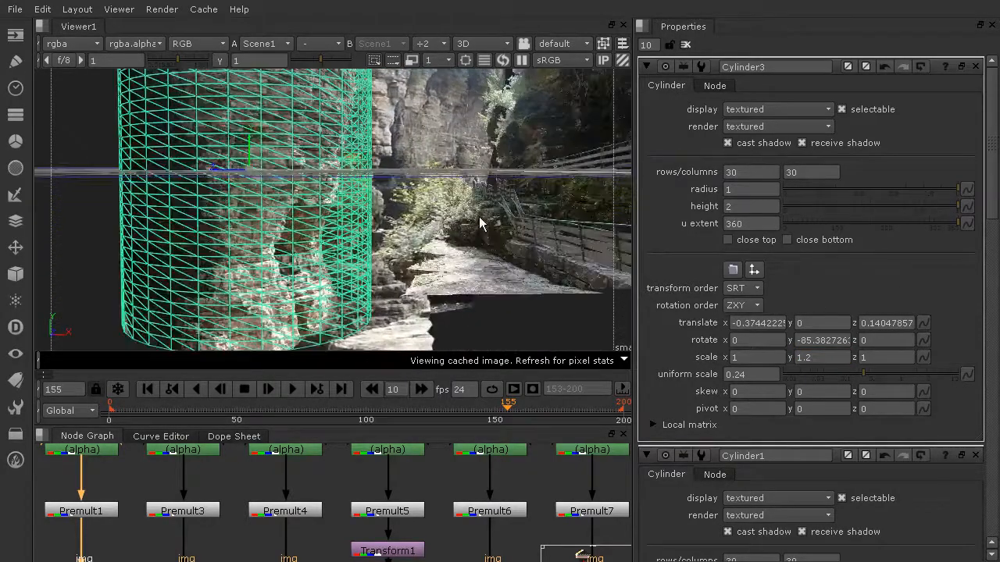
left_click(480, 223)
left_click(261, 223)
left_click(585, 303)
left_click_drag(565, 261, 686, 267, "ctrl")
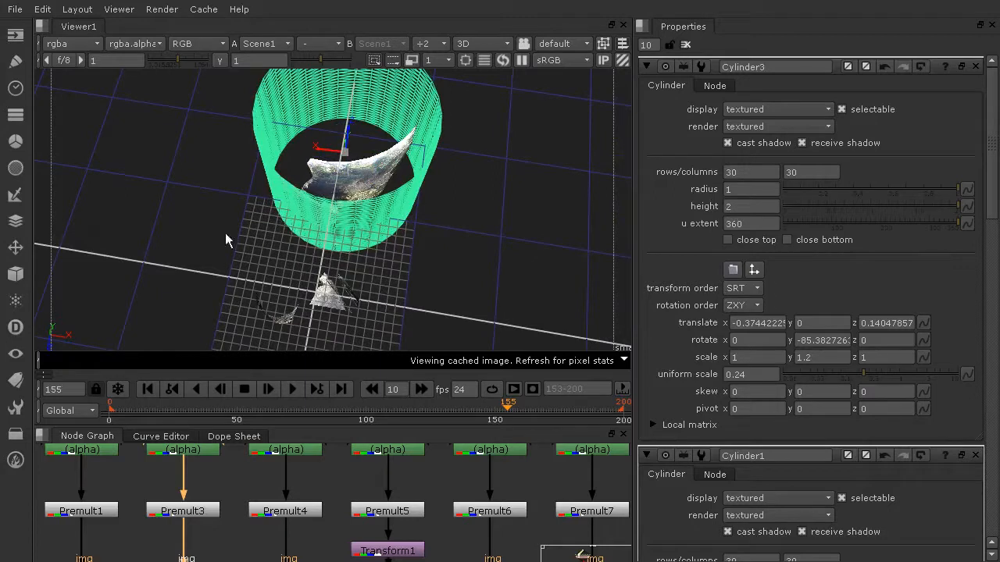
Shrink Cylinder1 to uniform scale 0.52 and Cylinder2 to 0.34.
left_click(285, 221)
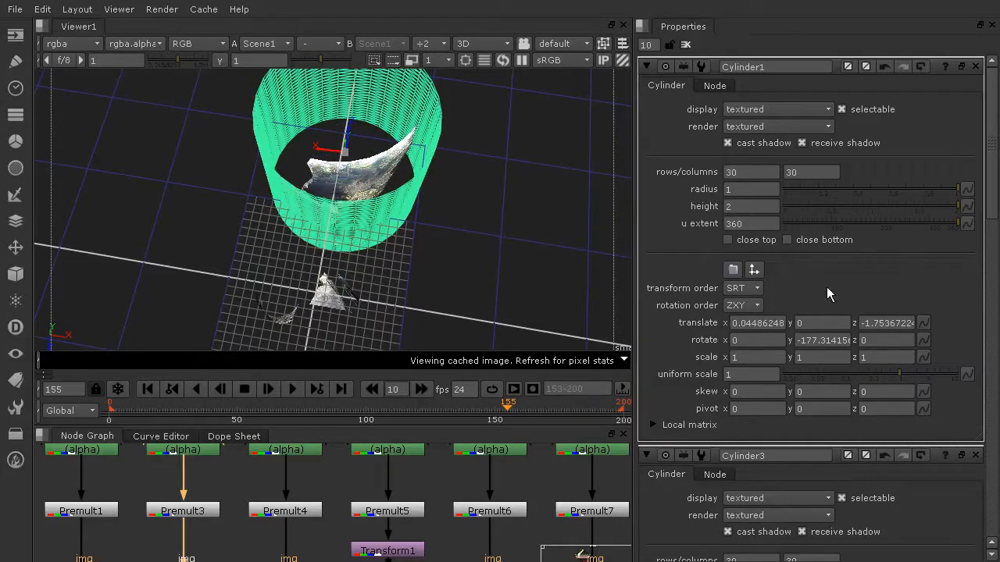
left_click_drag(900, 372, 882, 373)
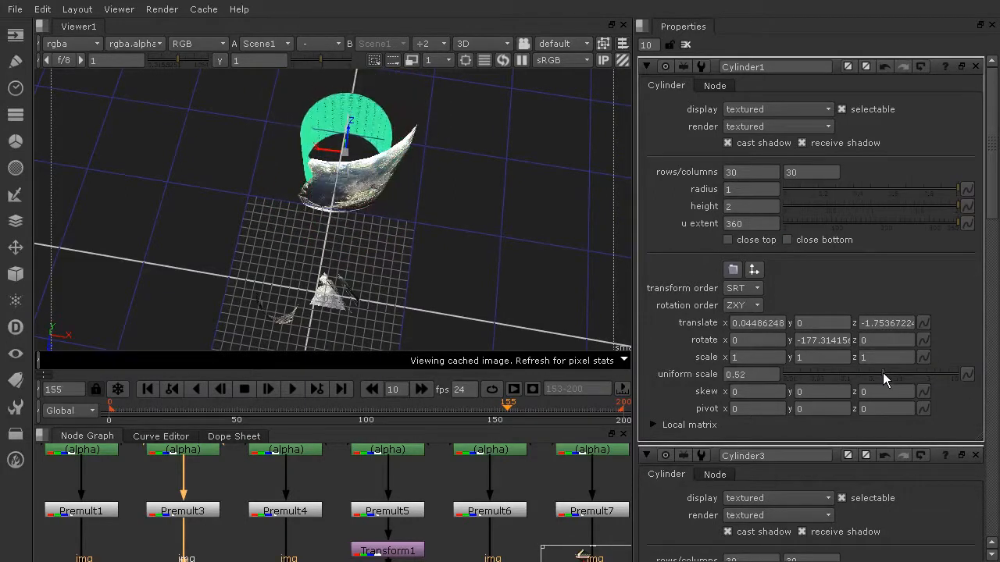
left_click(406, 157)
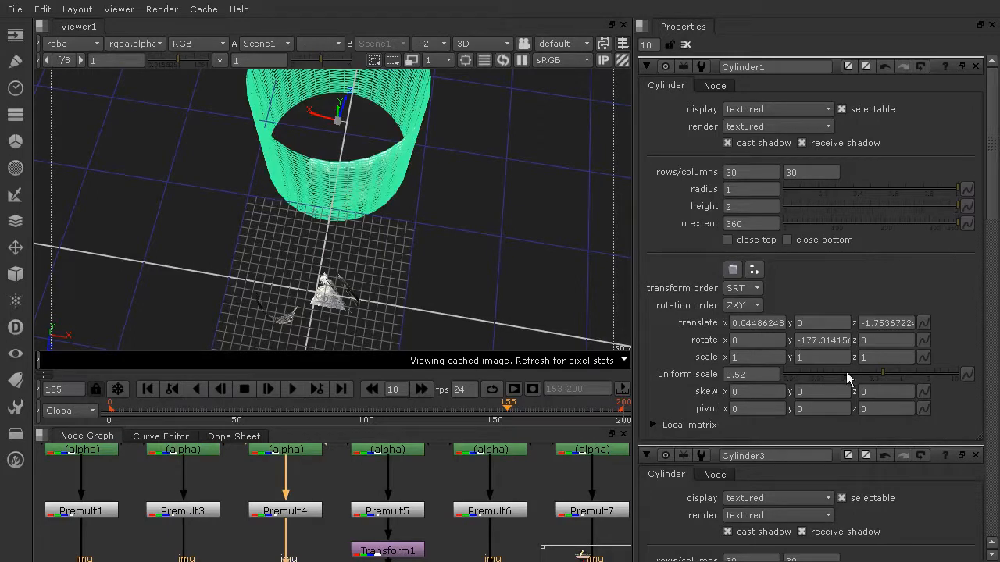
left_click(398, 168)
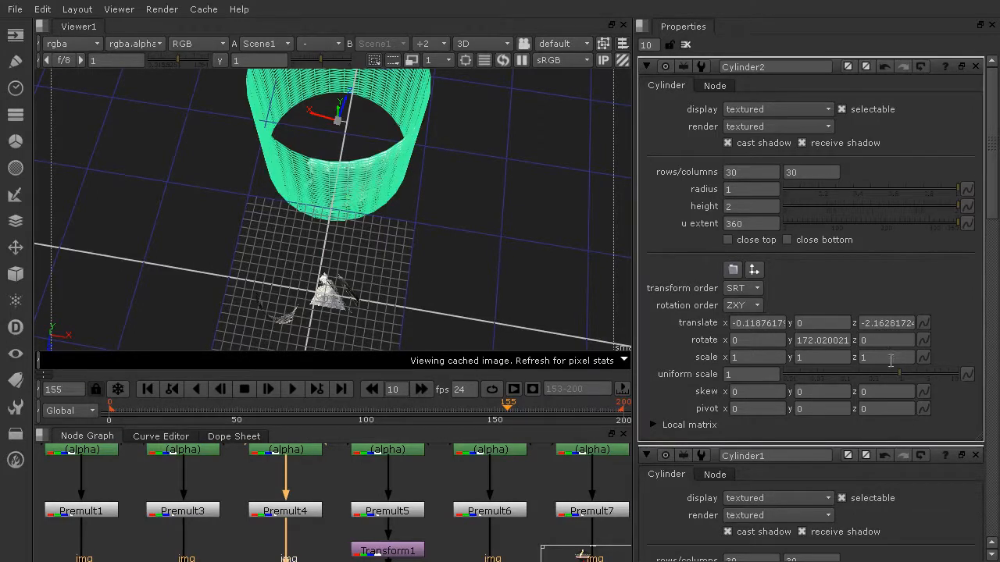
left_click_drag(899, 371, 872, 369)
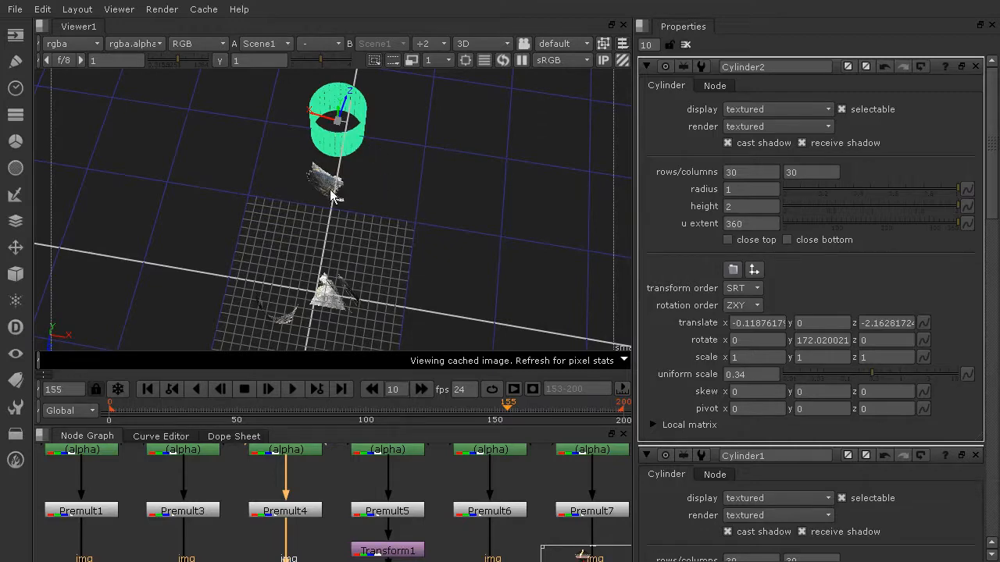
Move Cylinder2 in a top view to translate 0.080, 0, -0.881 near the cliff cards.
left_click(481, 199)
left_click(328, 187)
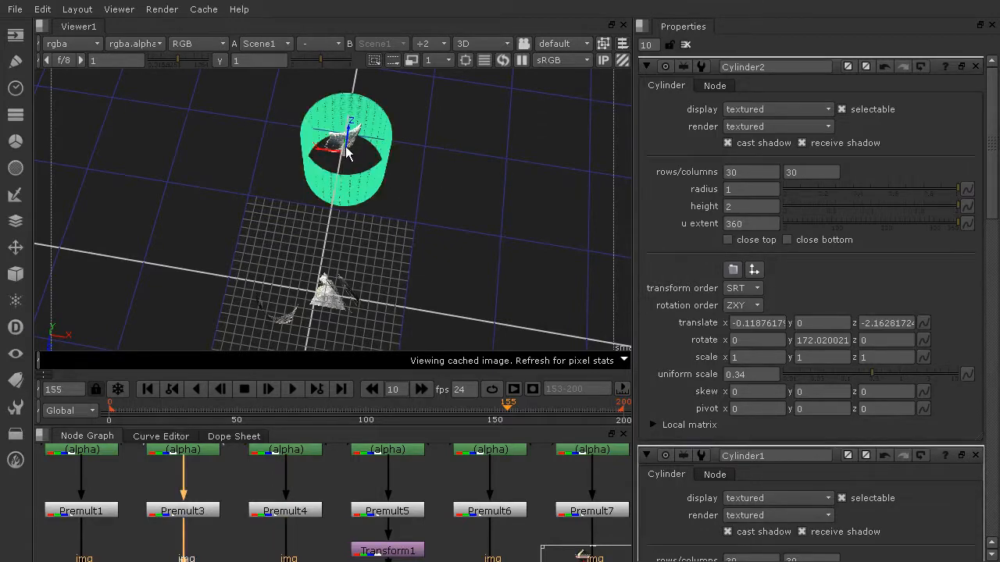
left_click_drag(514, 164, 210, 230, "ctrl")
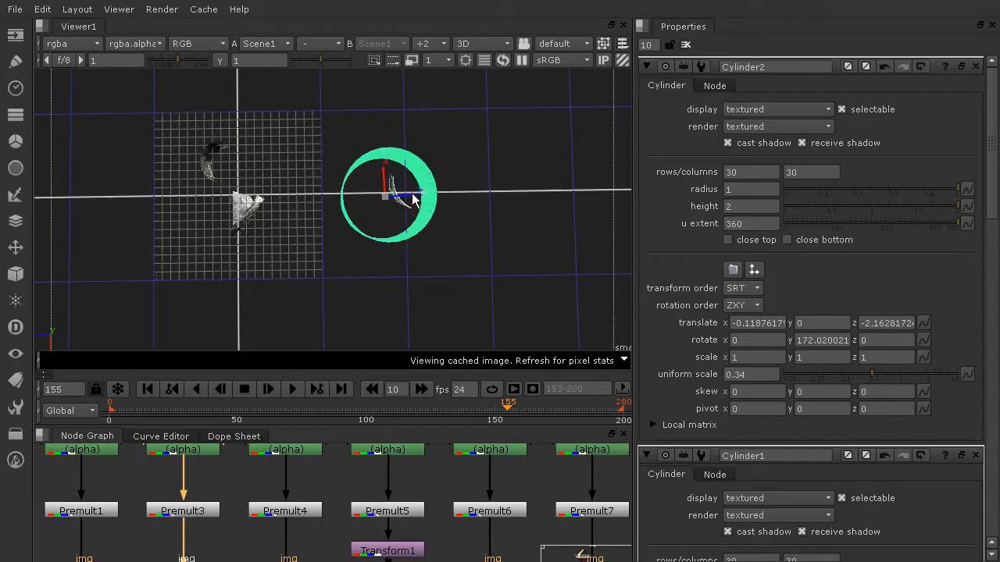
left_click(314, 188)
left_click_drag(314, 188, 323, 166)
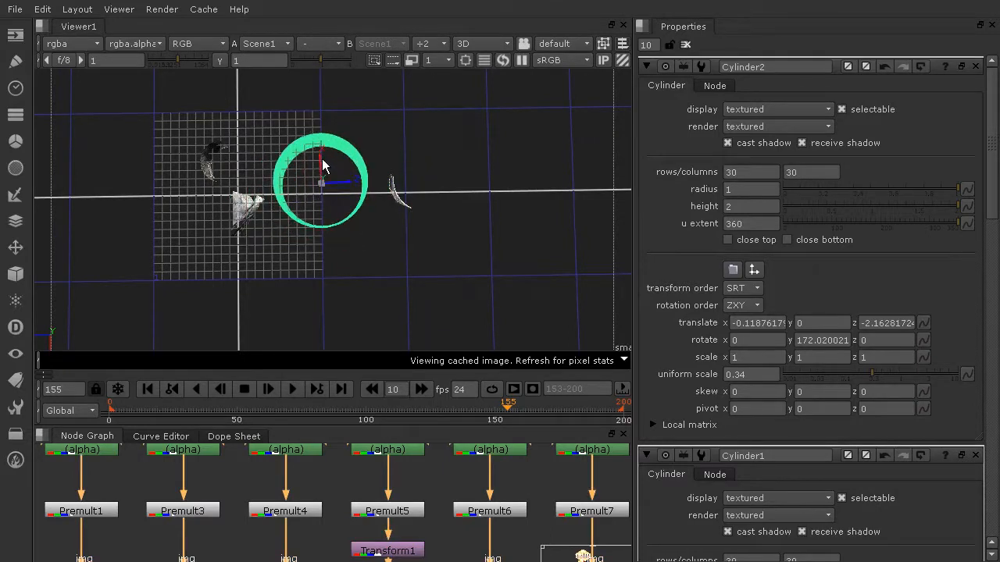
left_click_drag(394, 201, 312, 201)
left_click(363, 231)
left_click_drag(363, 224, 384, 232, "ctrl")
Select all canyon cards and cylinders and rotate them together into alignment.
scroll(396, 207, "up", 5)
left_click(310, 190)
left_click(320, 105)
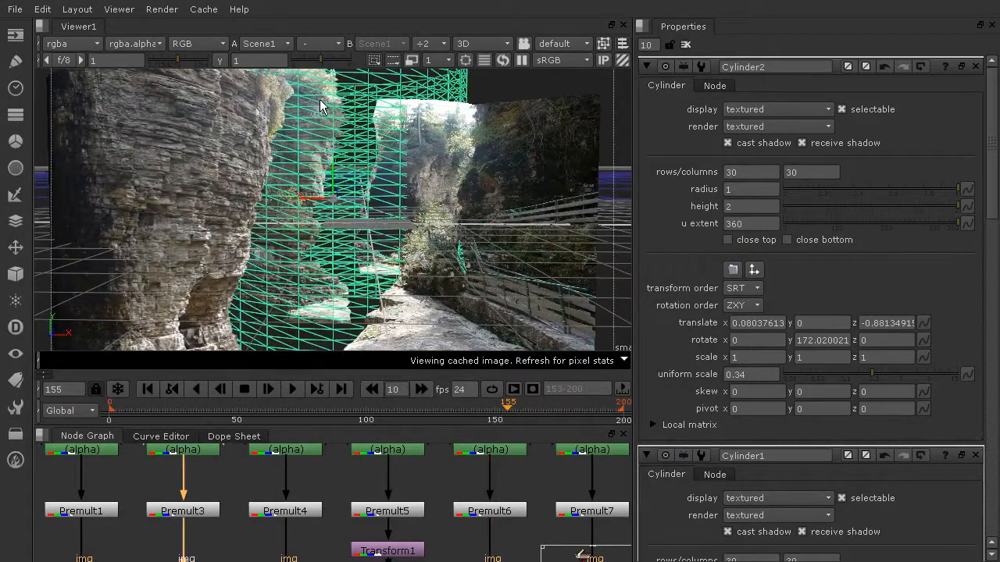
key("ctrl+a")
key("ctrl")
left_click_drag(383, 205, 315, 205, "ctrl")
left_click(594, 99)
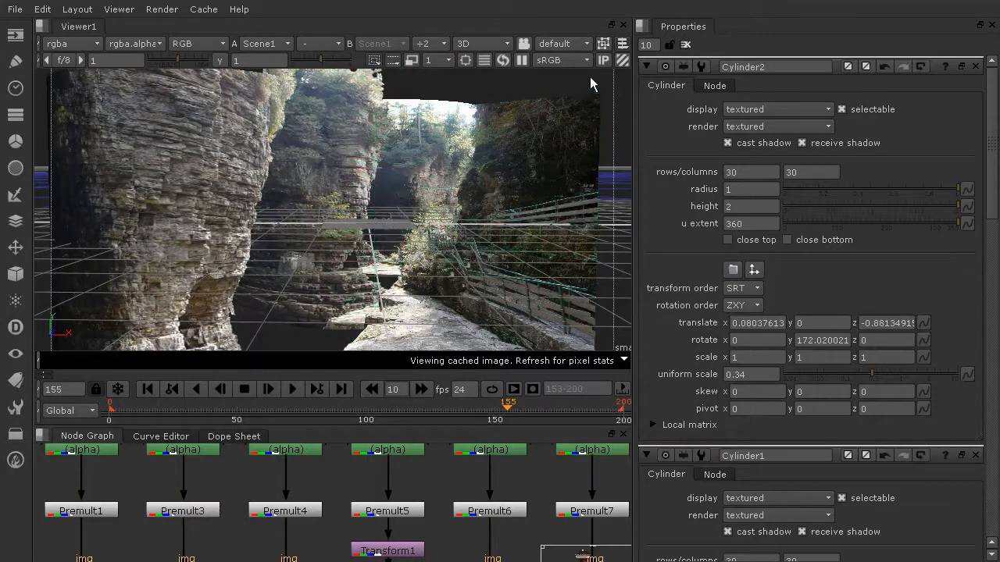
Nudge Cylinder2 slightly to translate 0.074, 0, -0.882.
left_click(317, 232)
left_click(357, 185)
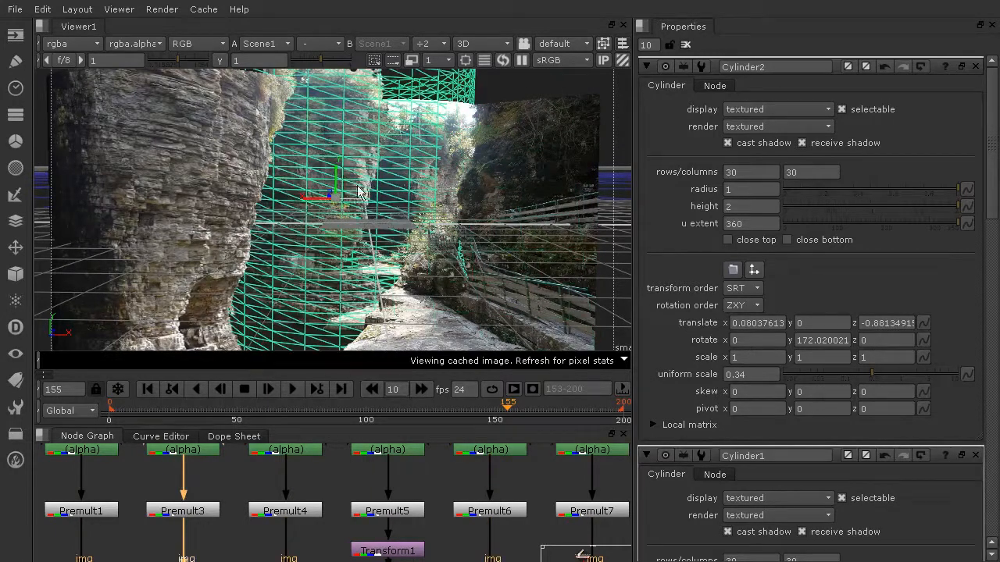
key("ctrl+a")
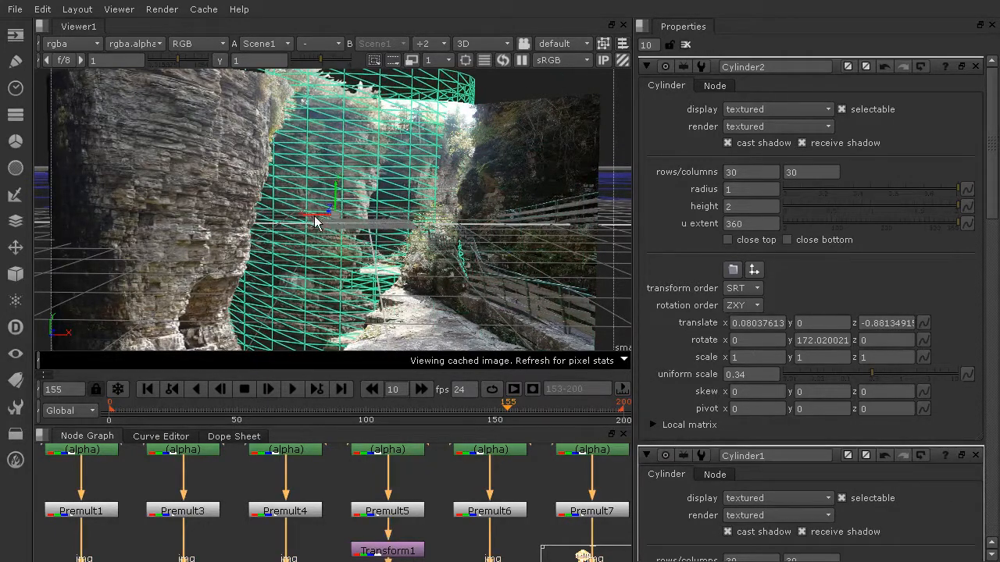
left_click(488, 84)
left_click(436, 192)
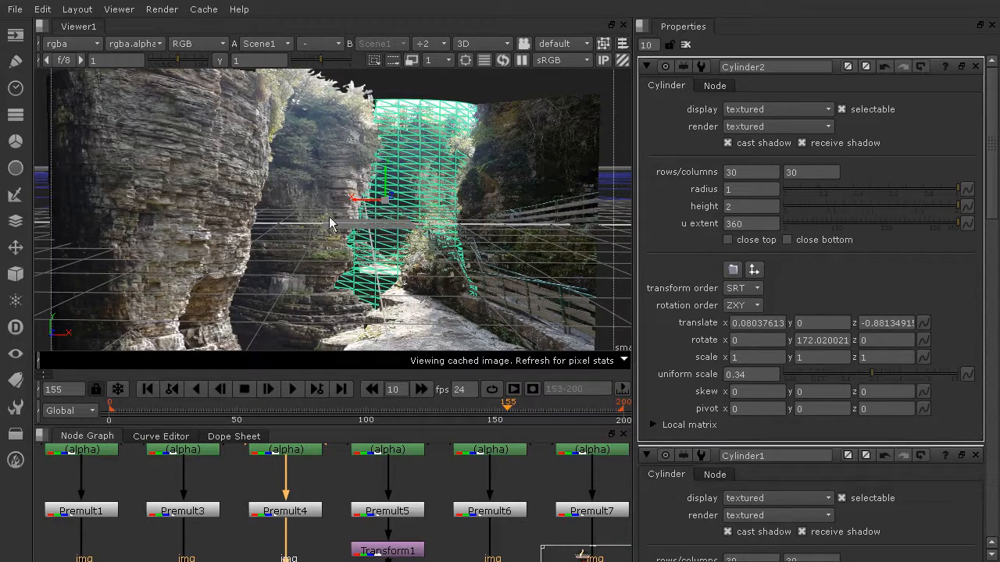
mouse_move(386, 207)
left_mouse_down()
mouse_move(370, 208)
mouse_move(383, 206)
left_mouse_up()
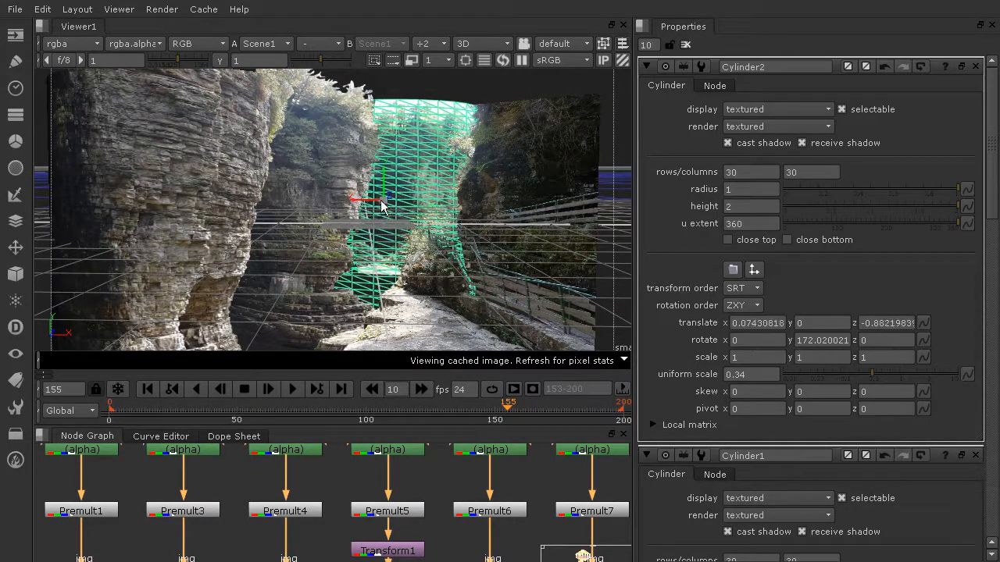
left_click(518, 79)
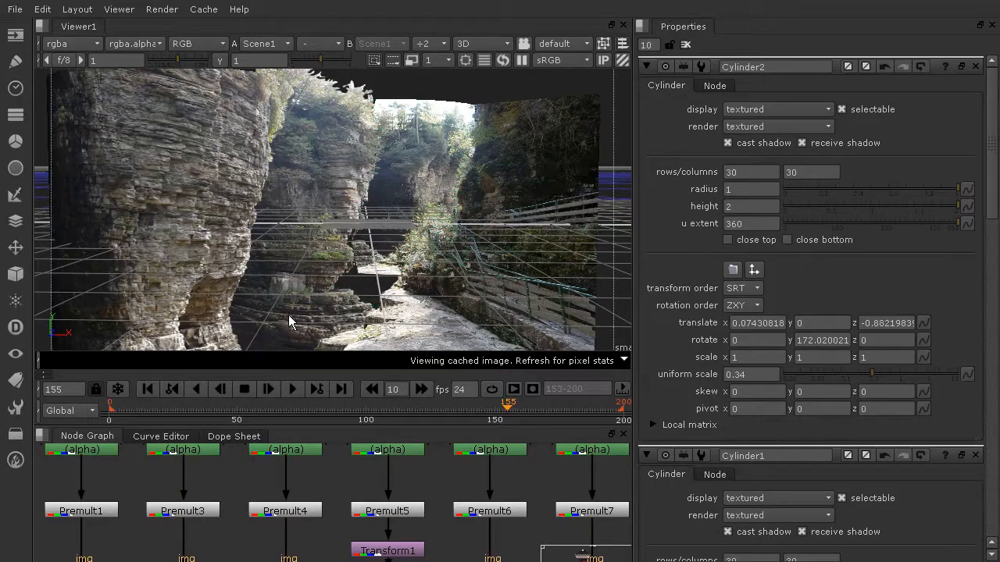
left_click_drag(471, 217, 253, 175, "ctrl")
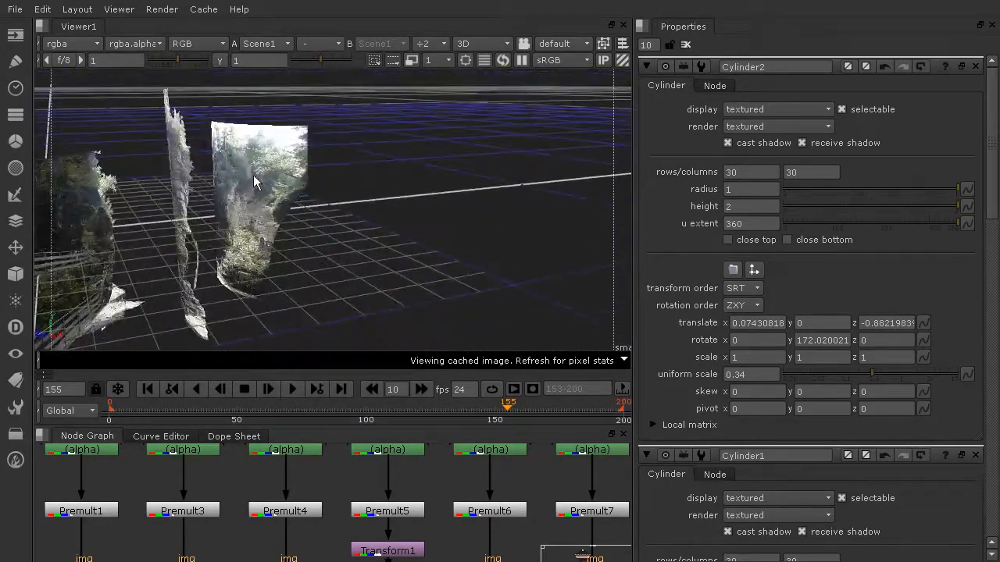
Enlarge Cylinder2 to uniform scale 0.42 and move it to translate 0.087, -0.046, -0.970.
left_click(253, 175)
left_click_drag(884, 371, 877, 372)
left_click_drag(341, 234, 411, 208)
scroll(469, 185, "down", 3)
left_click_drag(469, 185, 262, 262, "ctrl")
scroll(458, 250, "down", 3)
Check Cylinder2's placement in the gorge from top-down and low close-up views.
left_click(260, 260)
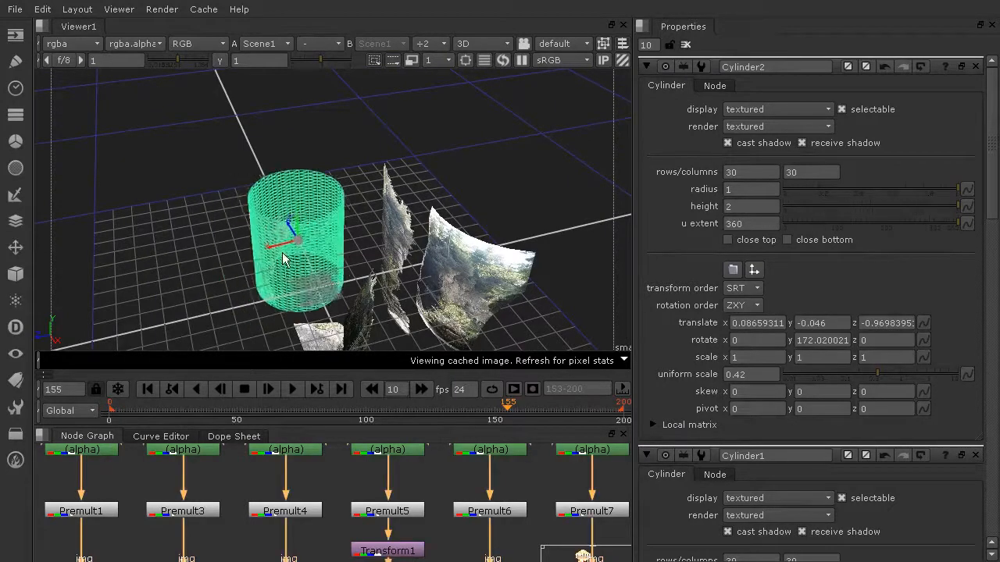
left_click(196, 326)
left_click_drag(196, 326, 329, 236, "ctrl")
left_click(352, 279)
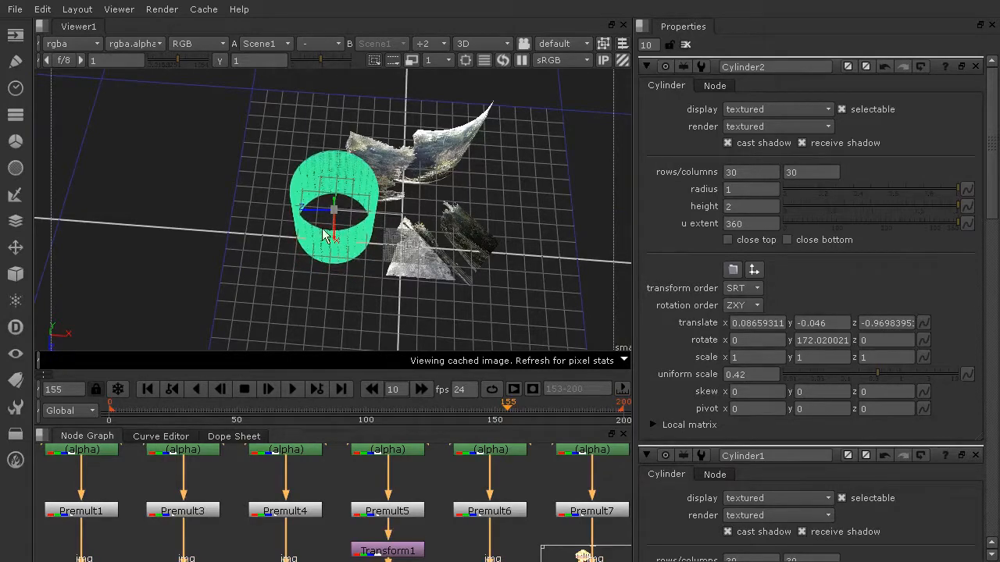
left_click(449, 256)
left_click_drag(527, 365, 406, 230, "ctrl")
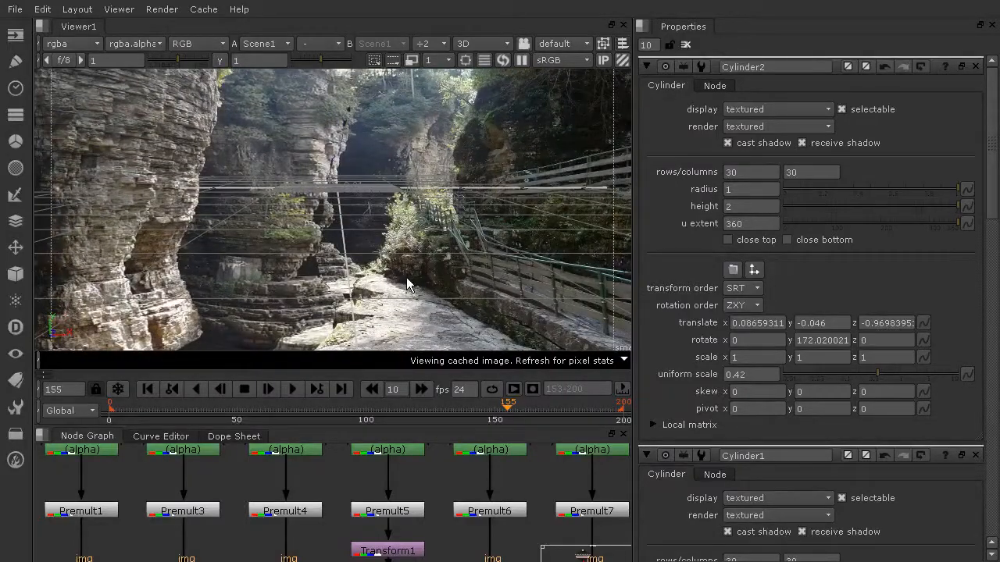